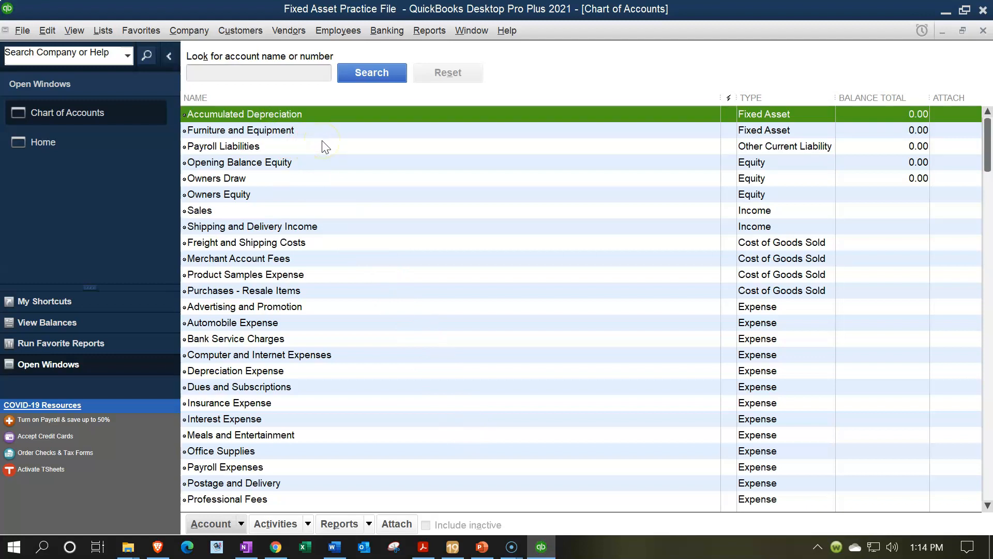
# Review the fixed asset categories slide in PowerPoint and the depreciation schedule PDF against the fixed asset accounts in QuickBooks.
pyautogui.click(481, 546)
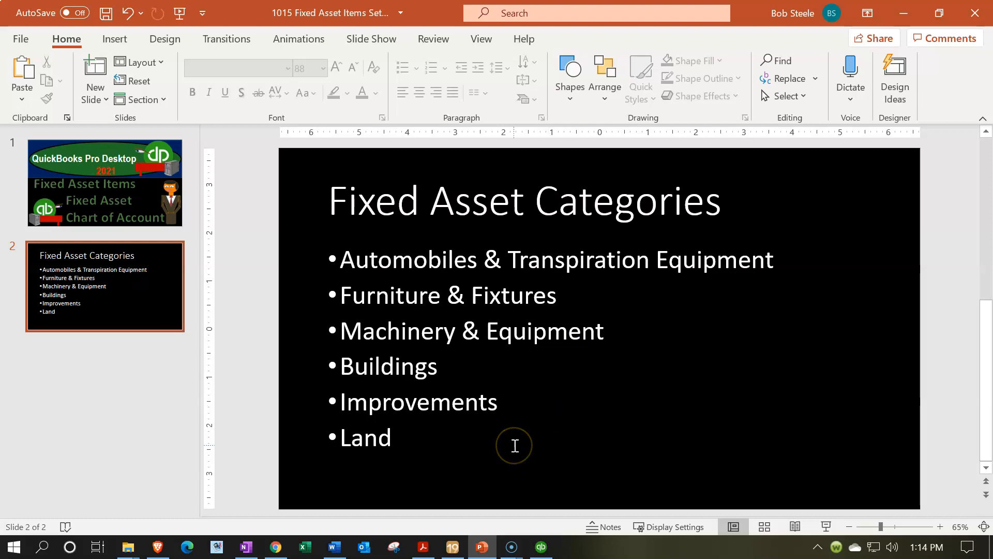
pyautogui.click(429, 549)
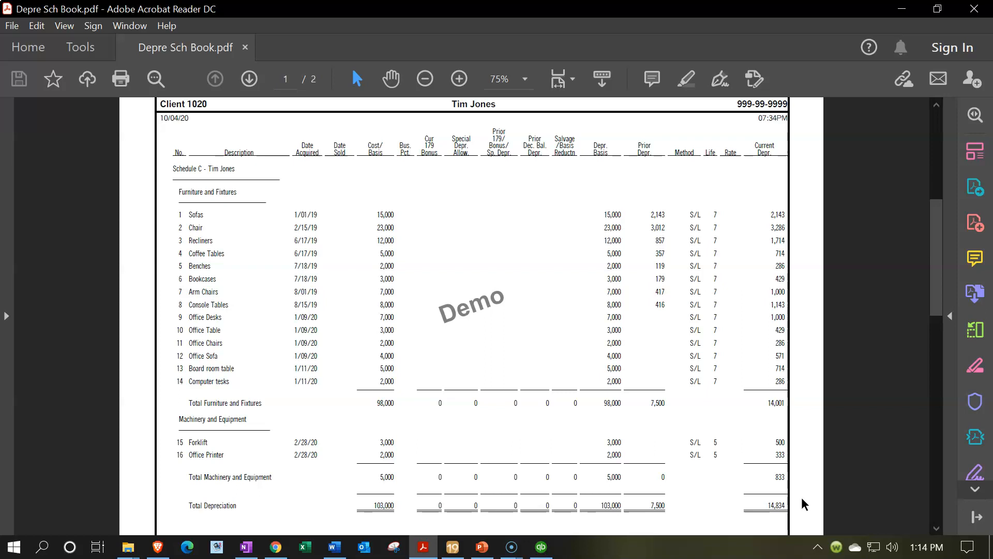
pyautogui.click(902, 8)
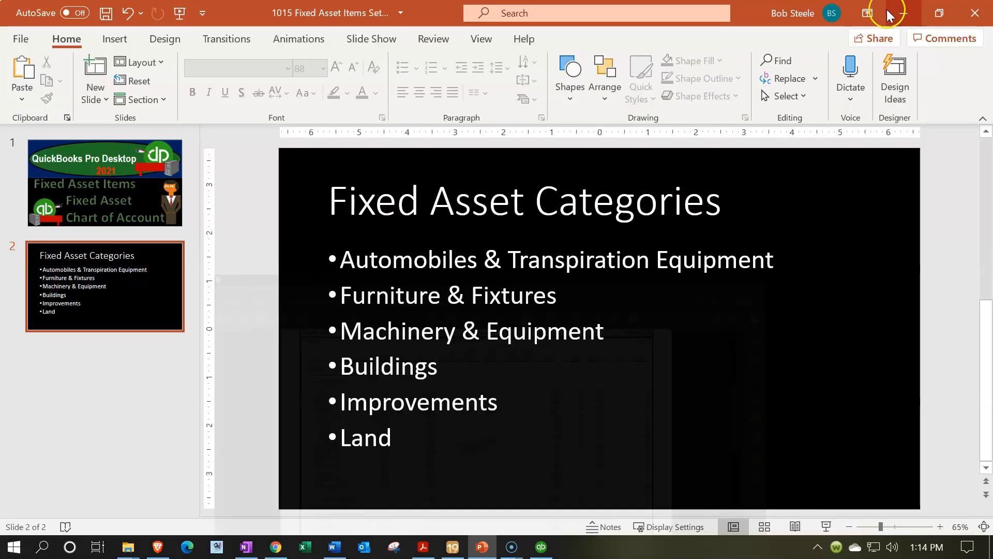
pyautogui.click(541, 546)
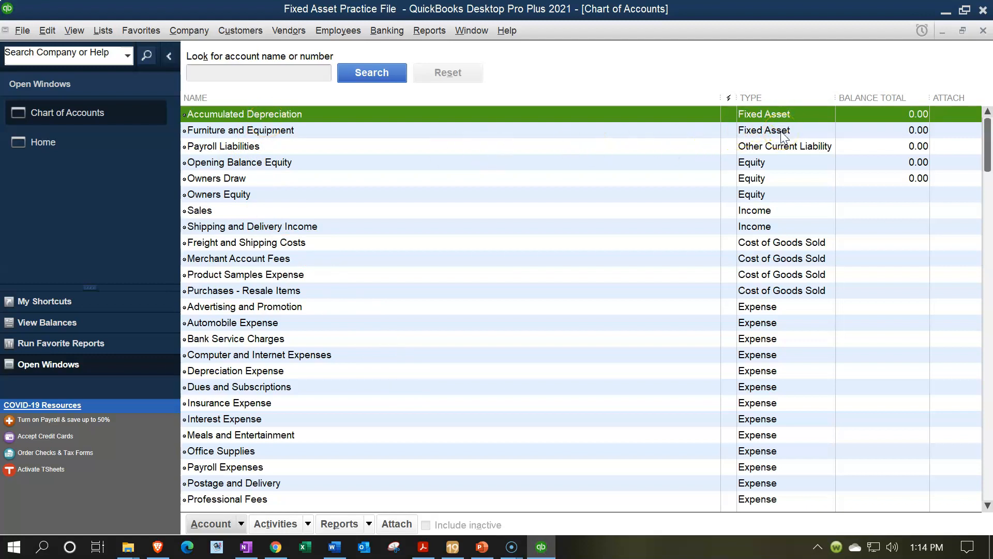
pyautogui.click(304, 122)
pyautogui.click(482, 546)
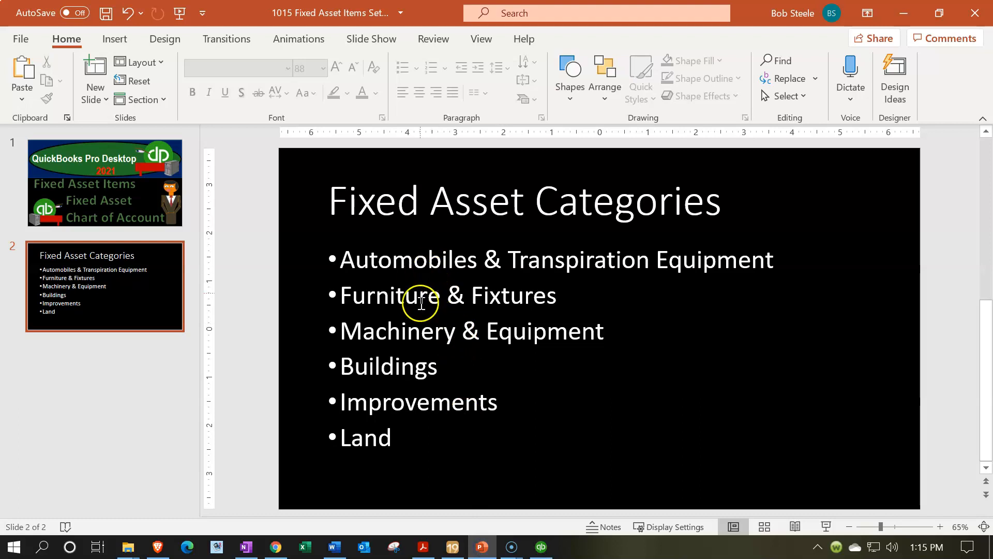
pyautogui.click(904, 13)
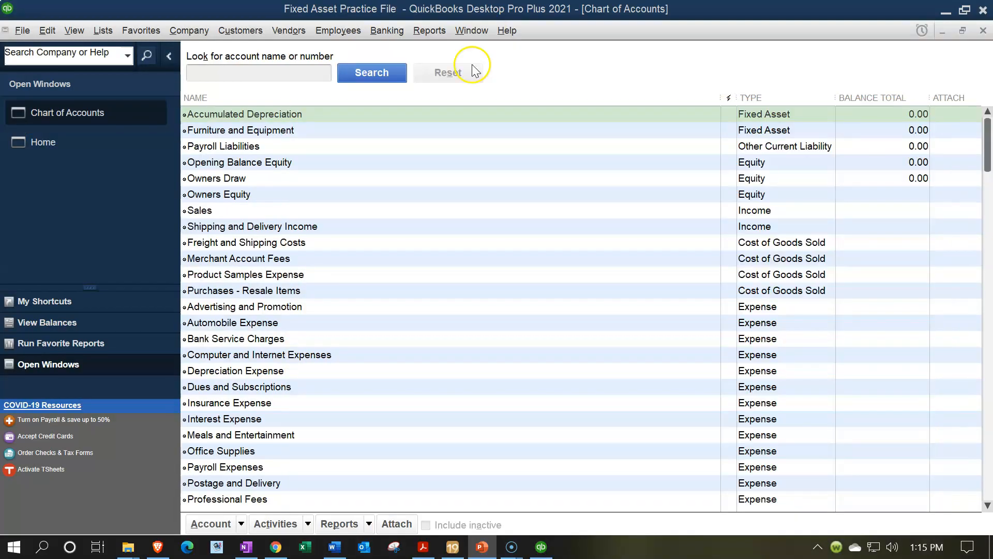
# Add a Fixed Asset account named "Automobiles & Transportation Eq" to the chart of accounts and save it.
pyautogui.click(241, 523)
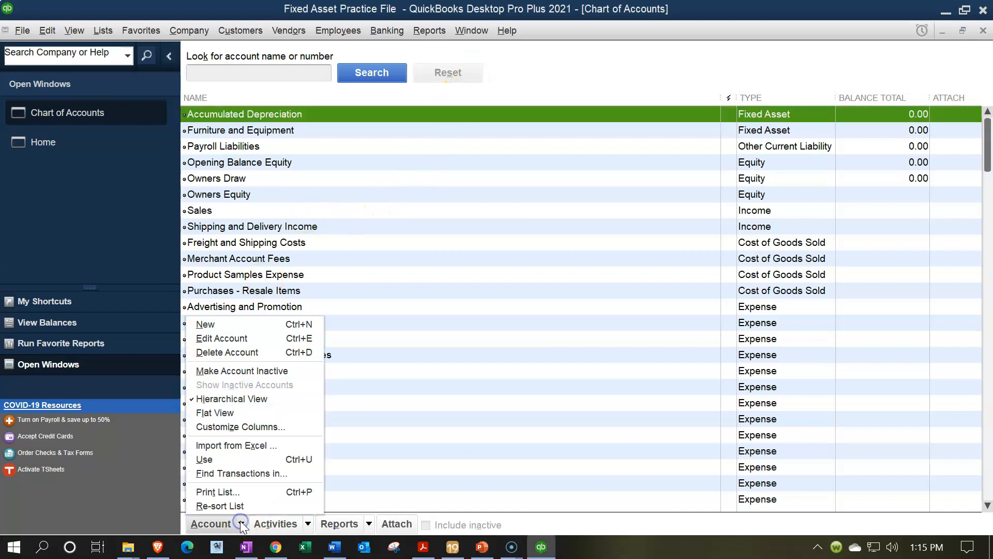
pyautogui.click(238, 324)
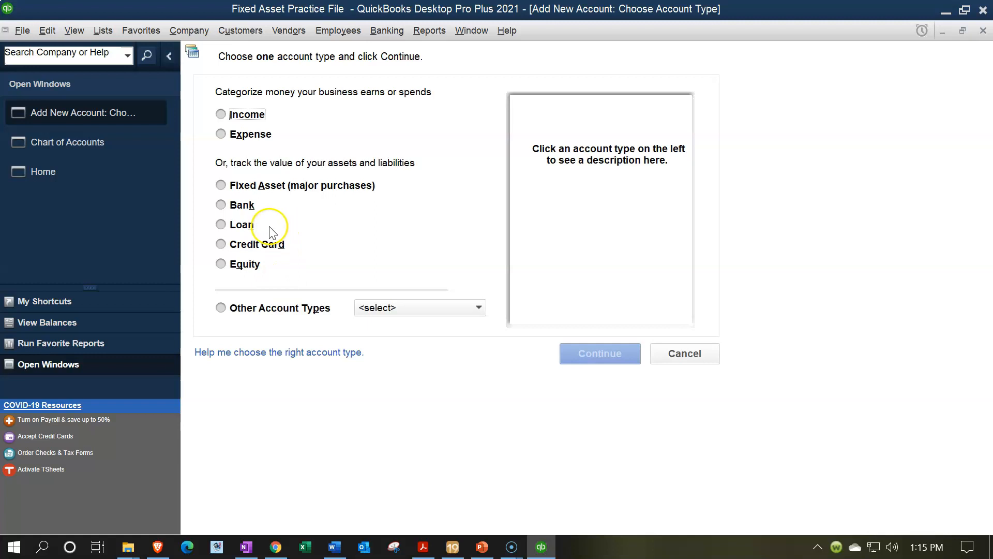
pyautogui.click(245, 186)
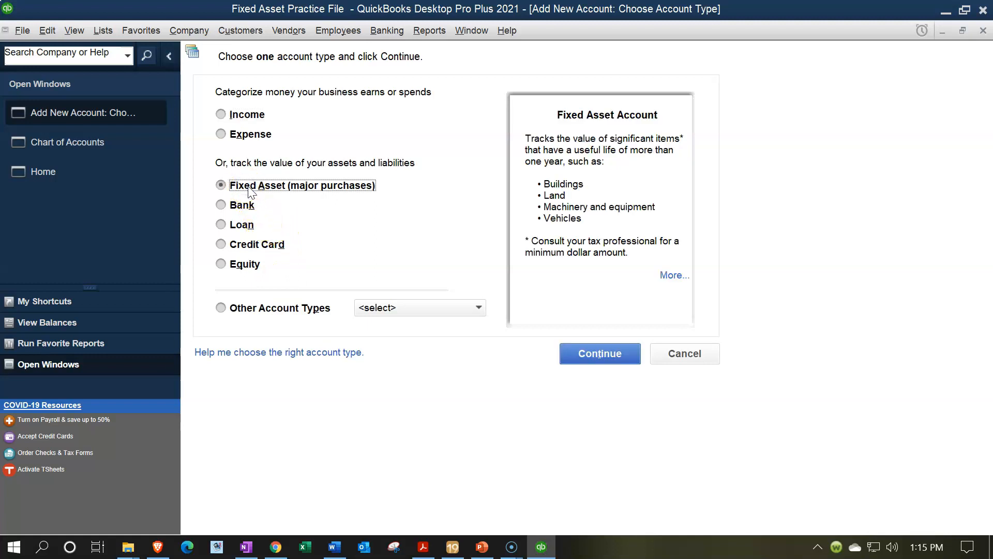
pyautogui.click(579, 360)
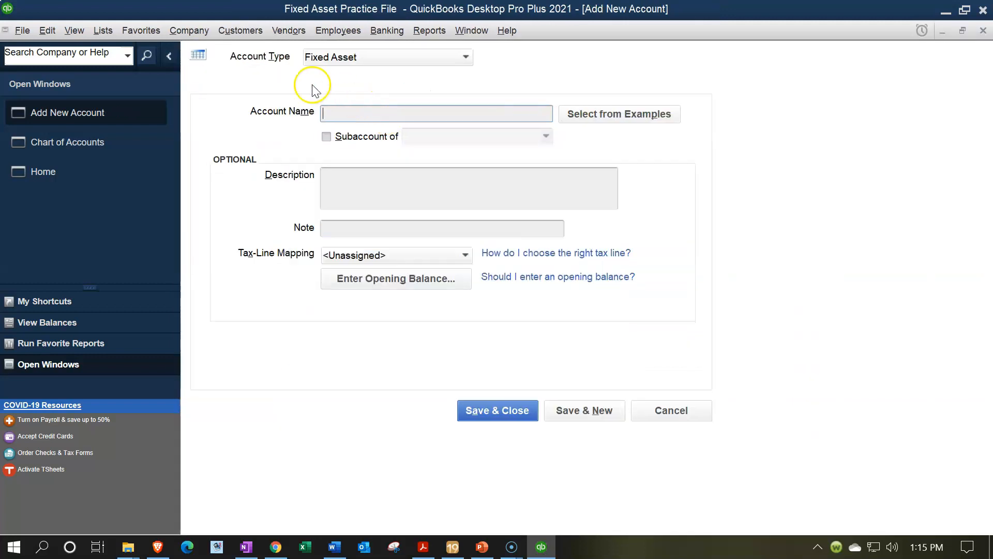
pyautogui.write('Ou')
pyautogui.press('BackSpace')
pyautogui.press('BackSpace')
pyautogui.write('O')
pyautogui.press('BackSpace')
pyautogui.write('Aut')
pyautogui.write('omobiles & Transportation Eq')
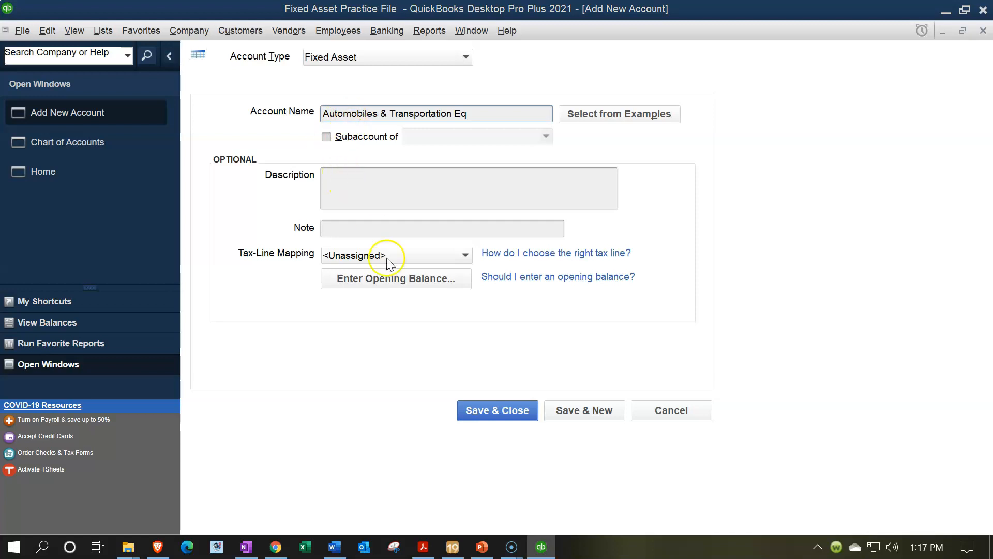
pyautogui.click(496, 411)
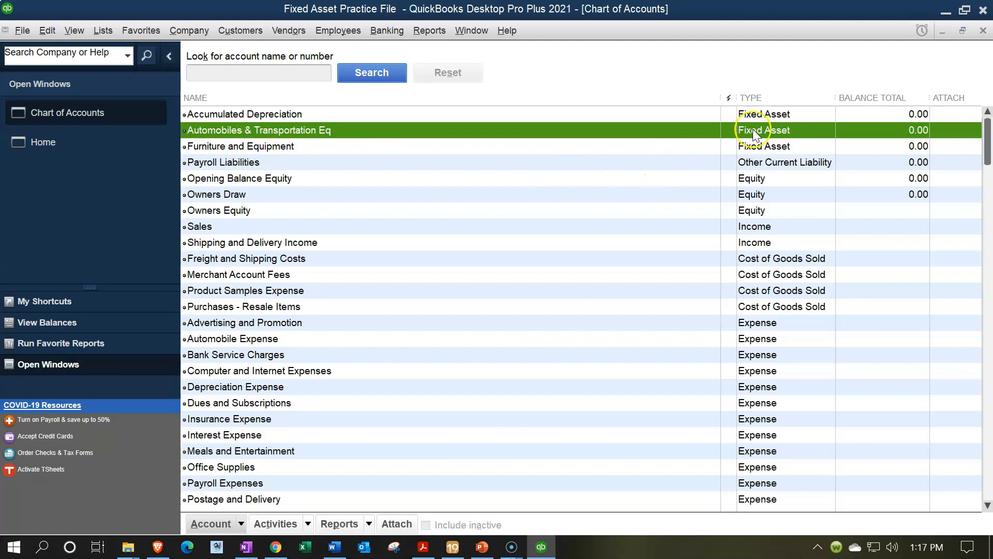
# Rename the Furniture and Equipment account as "Furniture & Fixtures" and save it.
pyautogui.click(320, 146)
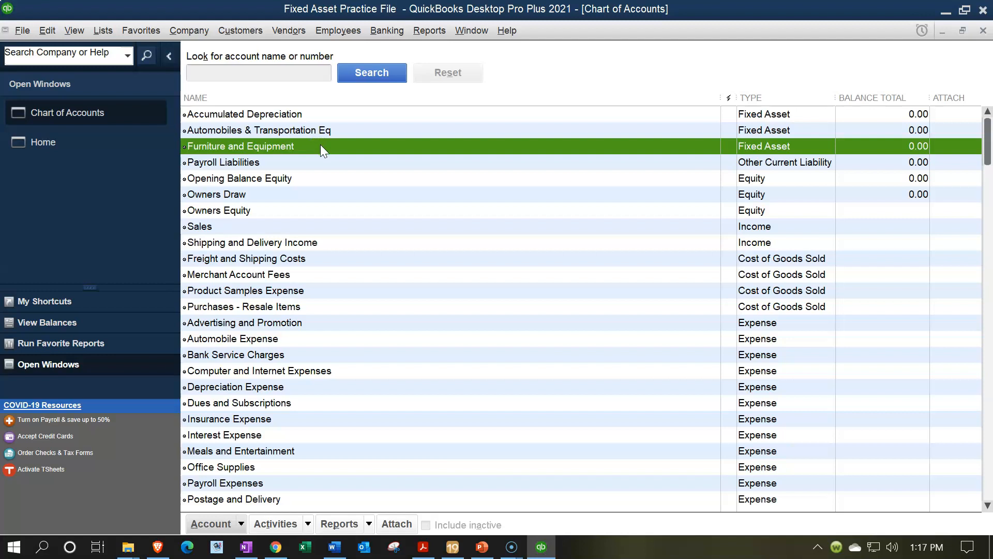
pyautogui.rightClick(321, 145)
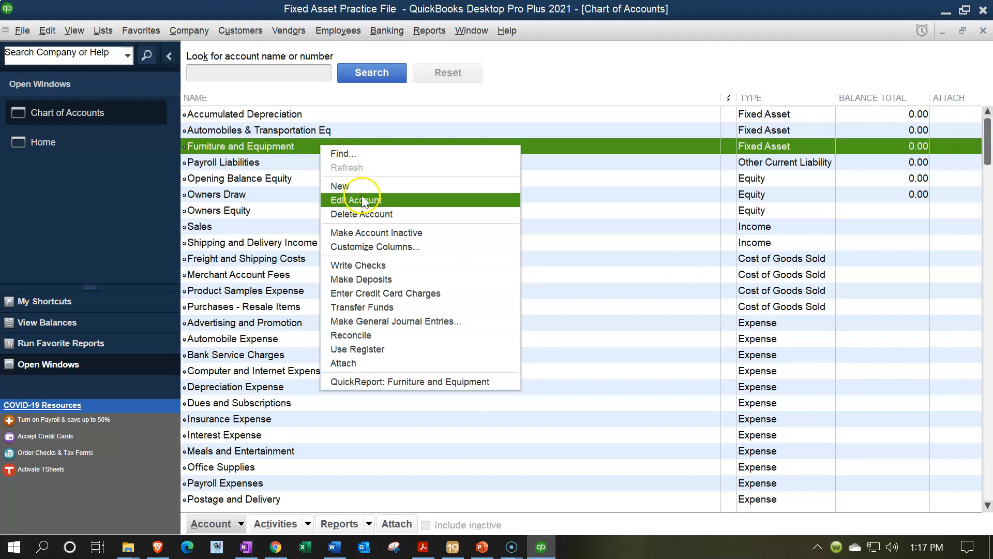
pyautogui.click(384, 199)
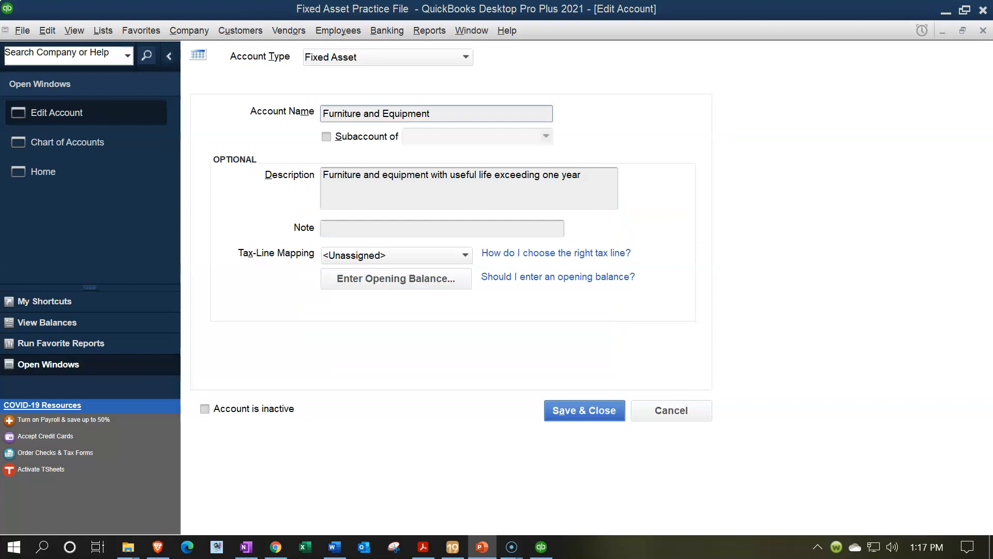
pyautogui.moveTo(471, 114); pyautogui.dragTo(247, 82)
pyautogui.write('Furniture & Fixtures')
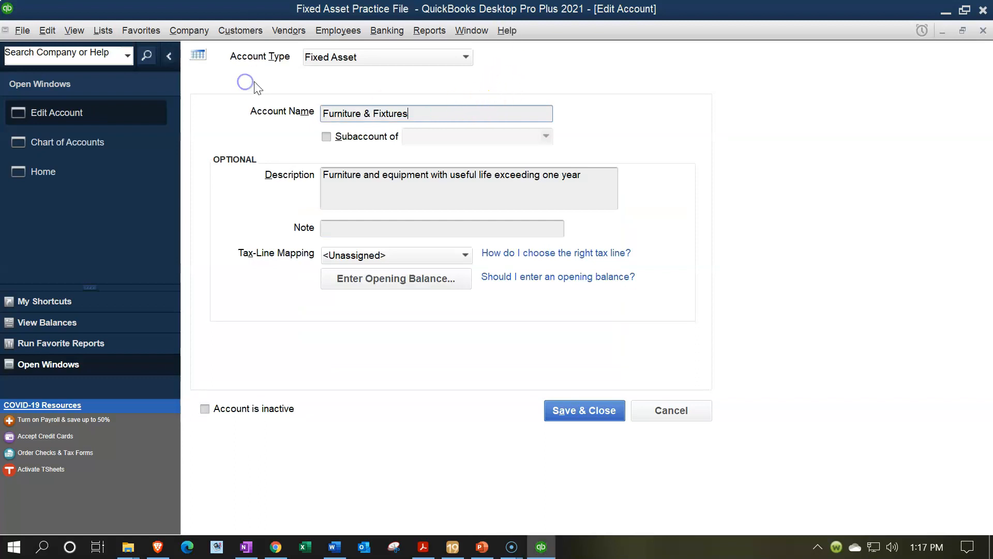
pyautogui.click(572, 409)
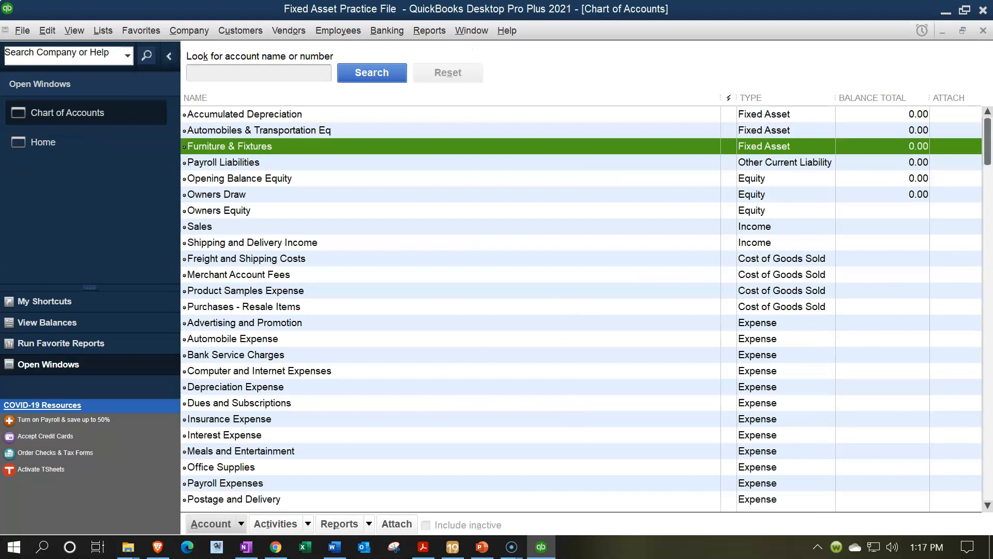
# Check the category list in PowerPoint and add a Fixed Asset account named "Machinery & Equipment" in QuickBooks.
pyautogui.hotkey('alt', 'Tab')
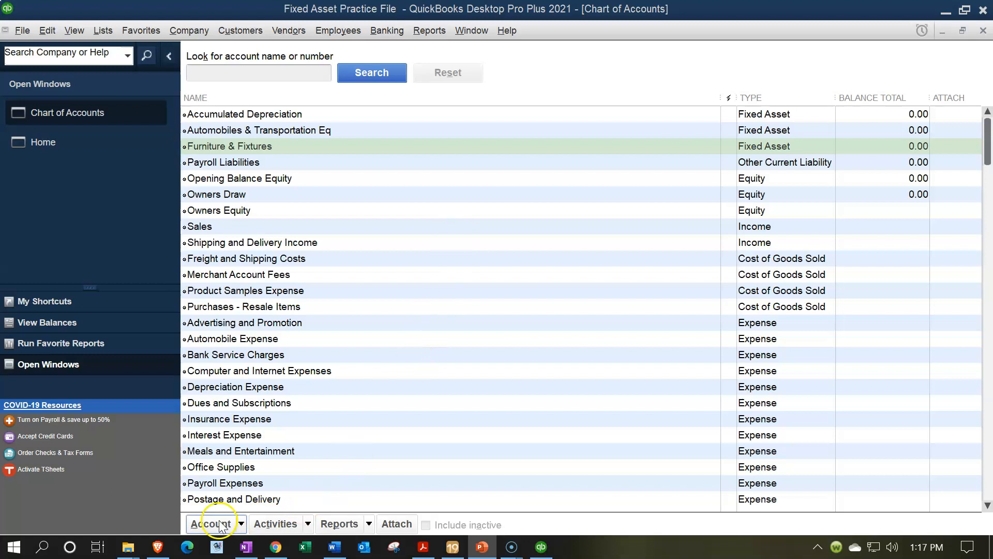
pyautogui.click(240, 523)
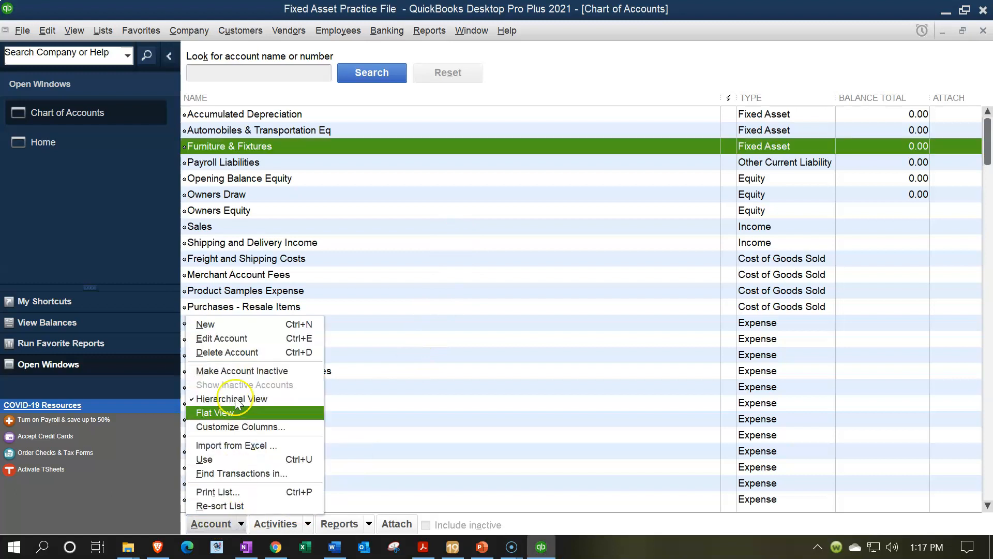
pyautogui.click(228, 324)
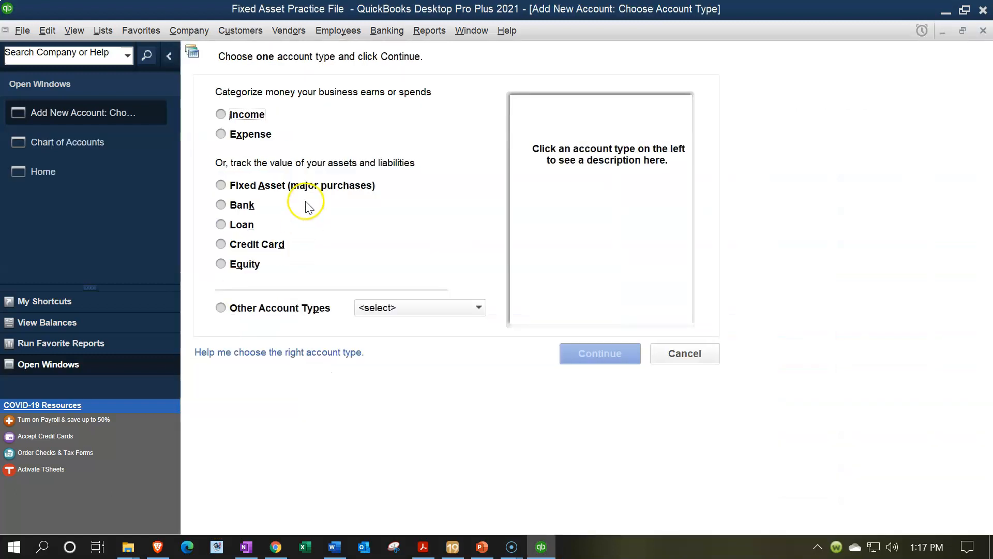
pyautogui.click(239, 187)
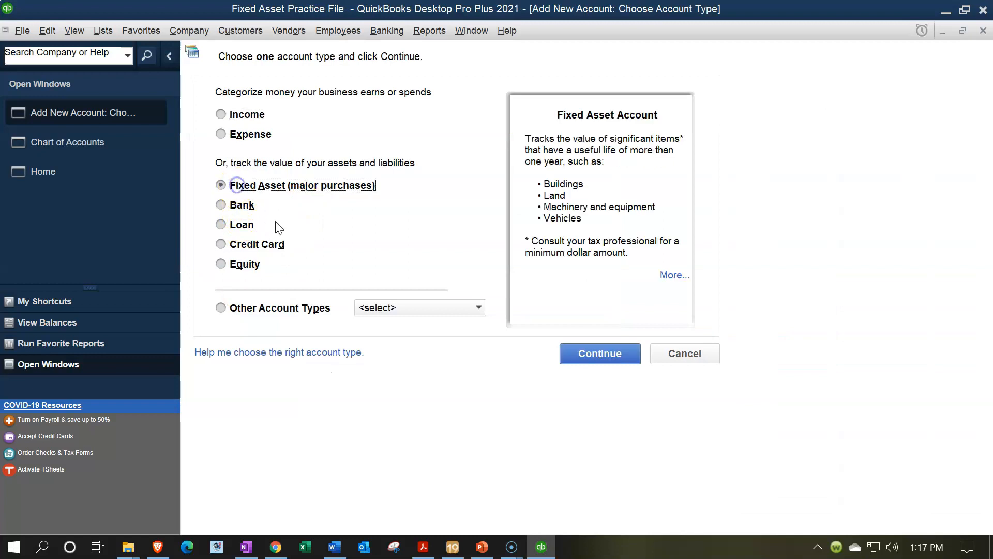
pyautogui.click(580, 349)
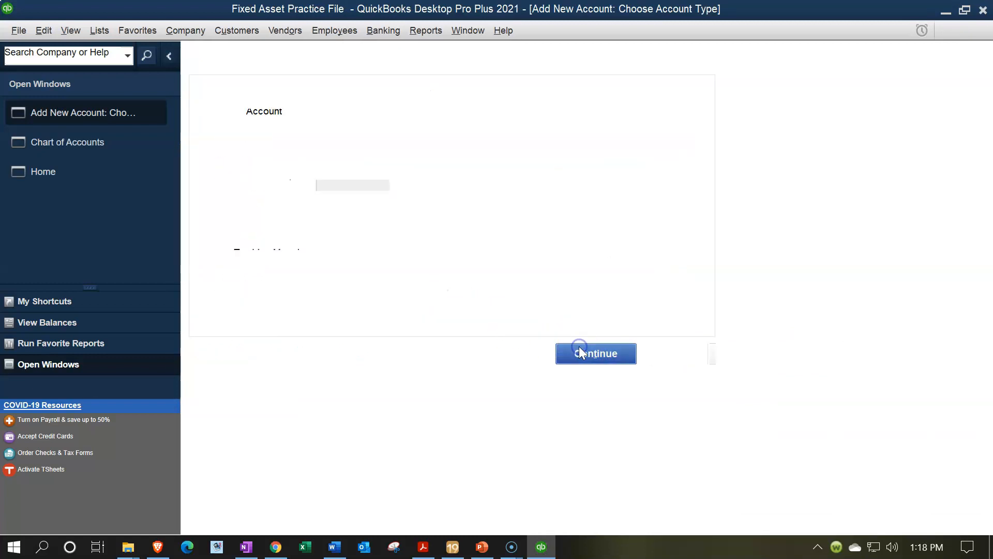
pyautogui.write('Machinery & Equipment')
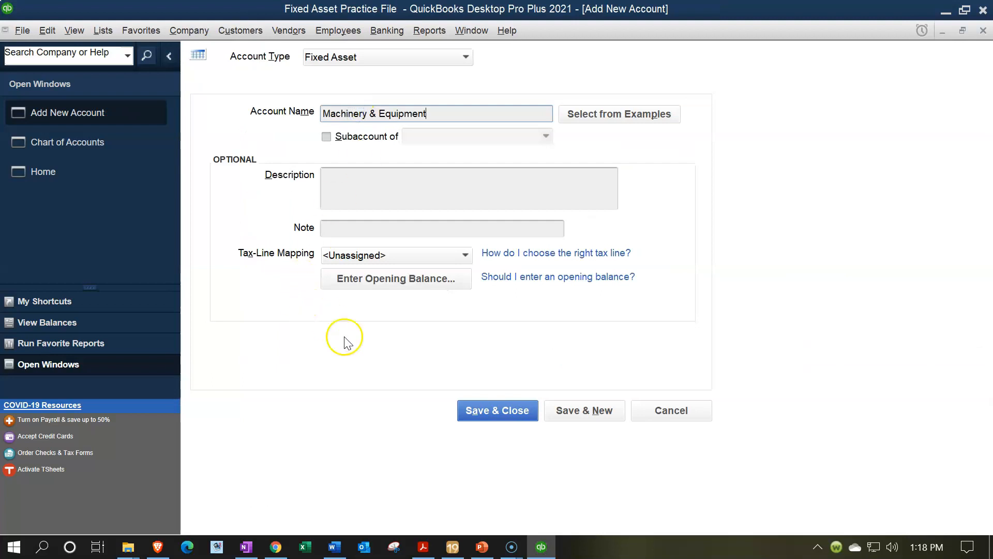
pyautogui.click(479, 408)
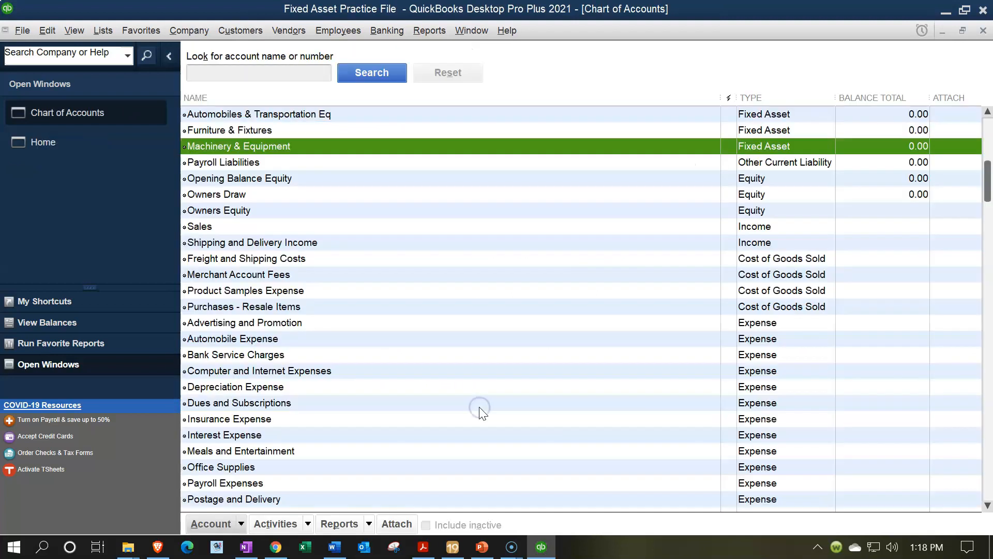
# Check the category list in PowerPoint and add a Fixed Asset account named "Buildings" in QuickBooks.
pyautogui.hotkey('alt', 'Tab')
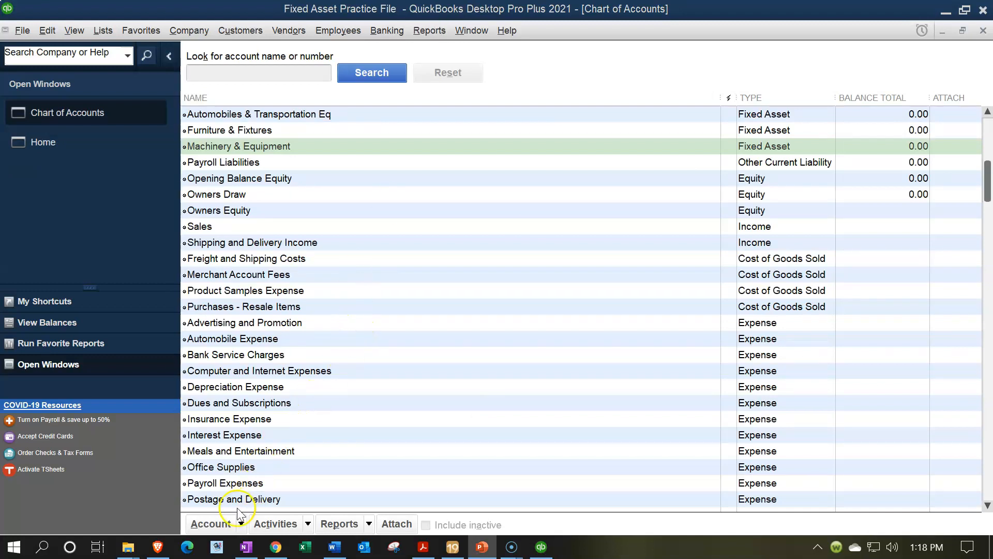
pyautogui.click(238, 524)
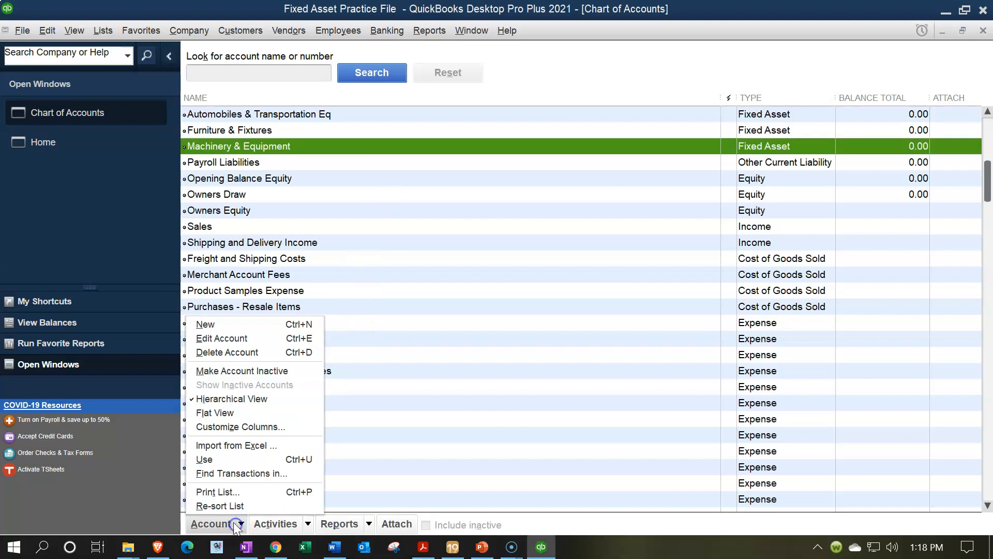
pyautogui.click(223, 325)
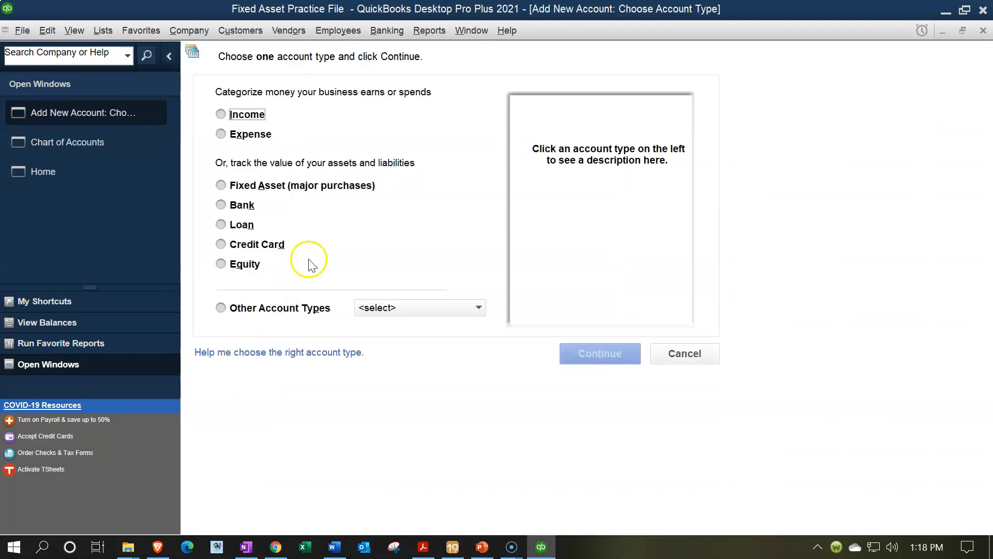
pyautogui.click(277, 190)
pyautogui.click(612, 352)
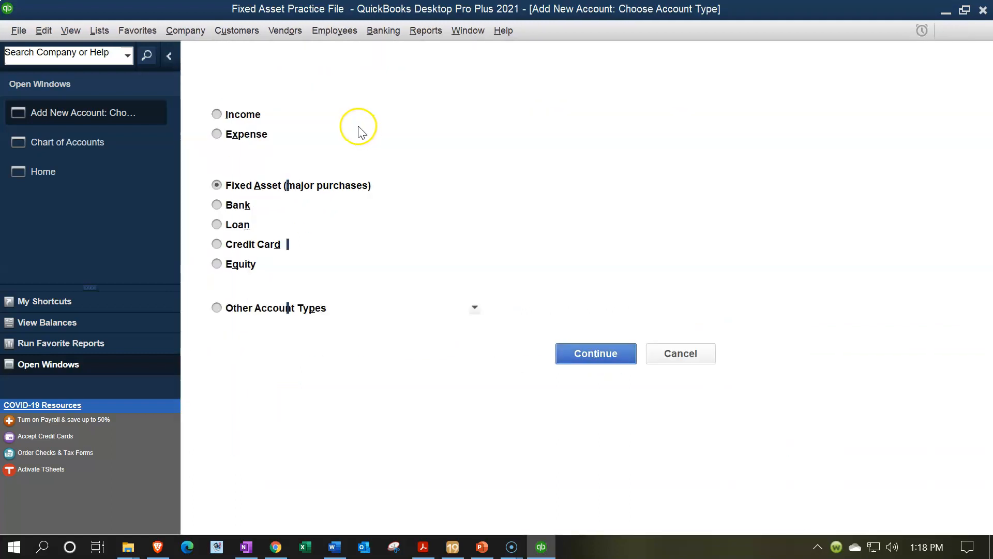
pyautogui.write('Buildings')
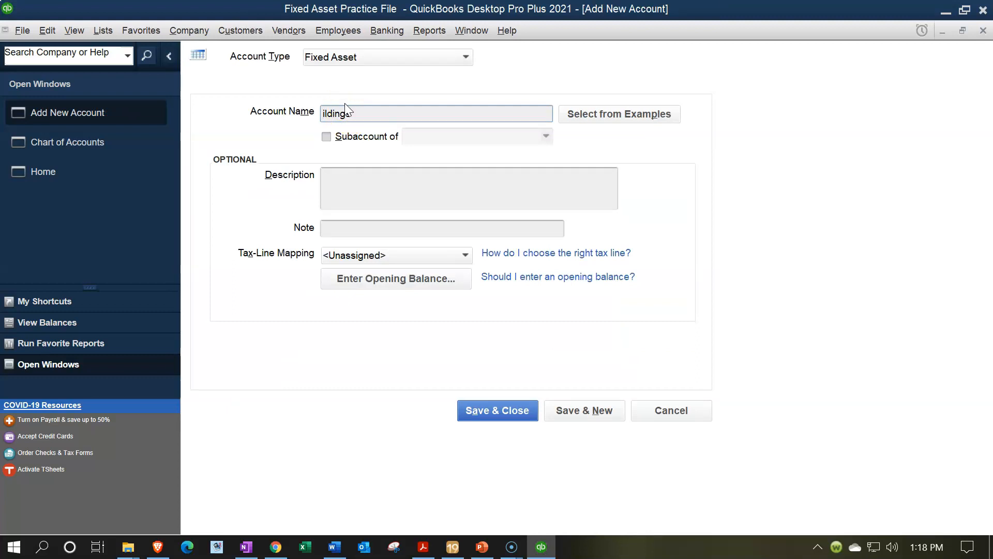
pyautogui.write('Bu')
pyautogui.click(473, 409)
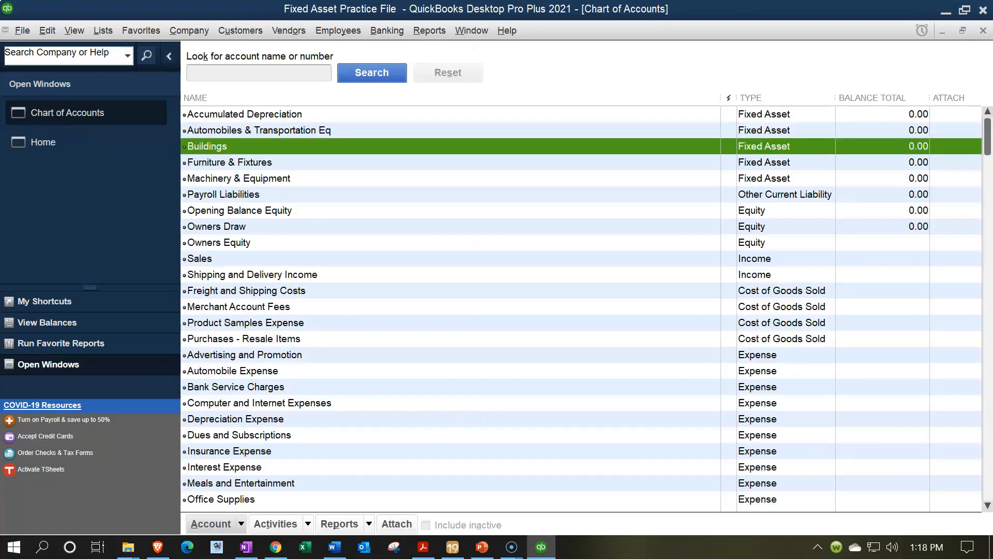
# Check the category list in PowerPoint and add a Fixed Asset account named "Improvements" in QuickBooks.
pyautogui.hotkey('alt', 'Tab')
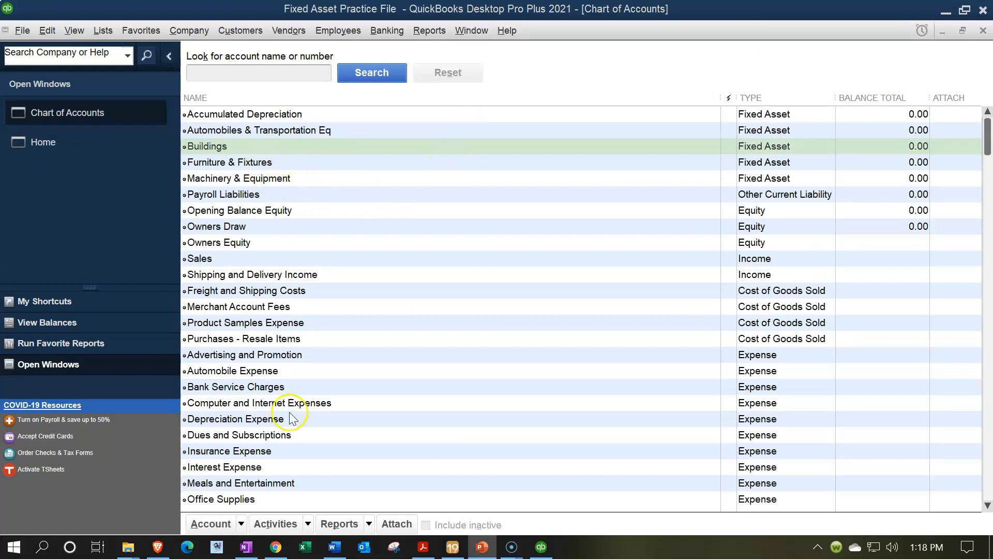
pyautogui.click(239, 524)
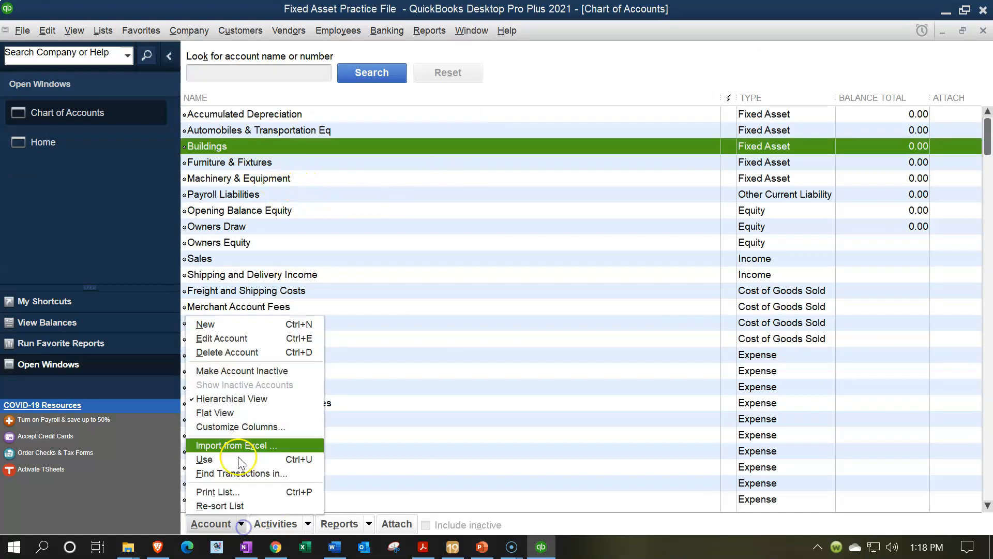
pyautogui.click(218, 325)
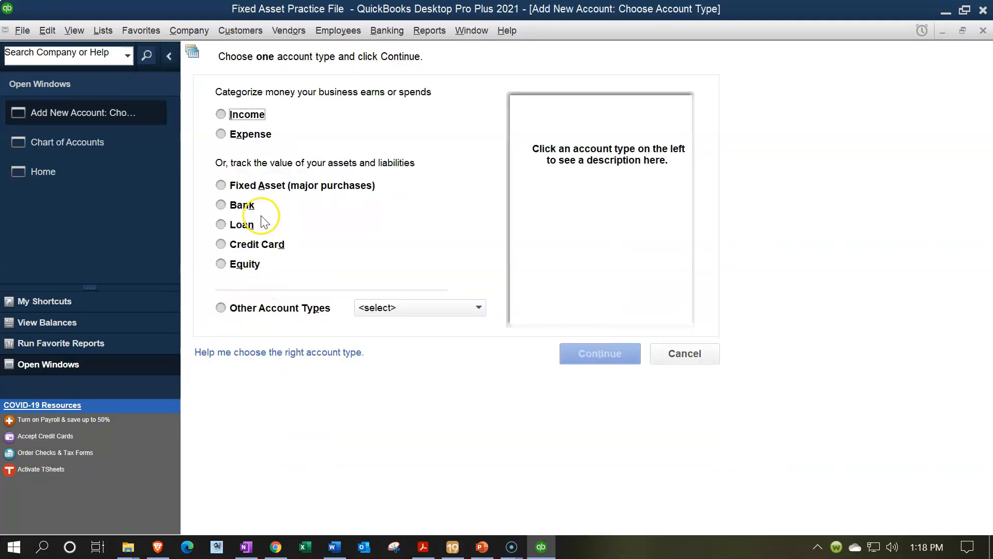
pyautogui.click(241, 187)
pyautogui.click(576, 353)
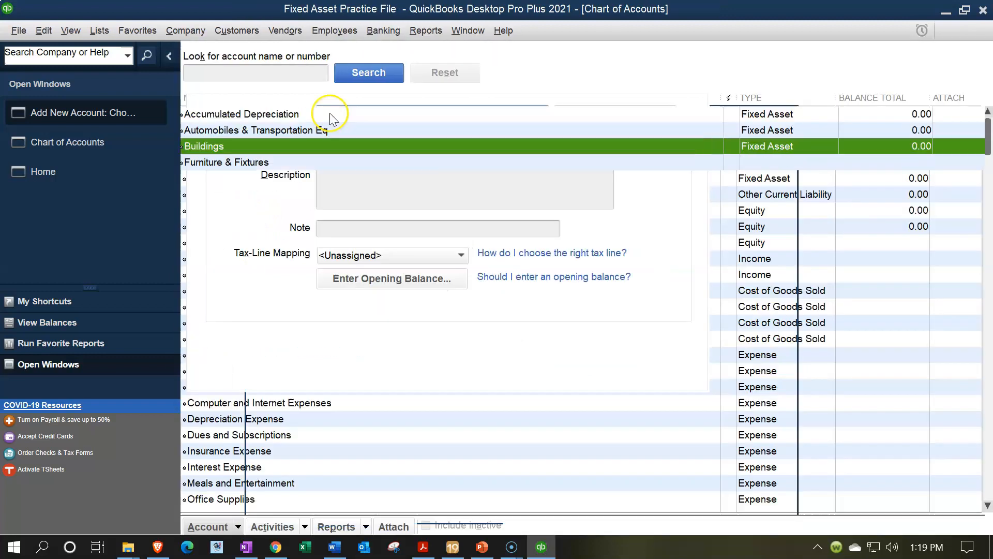
pyautogui.write('Improvements')
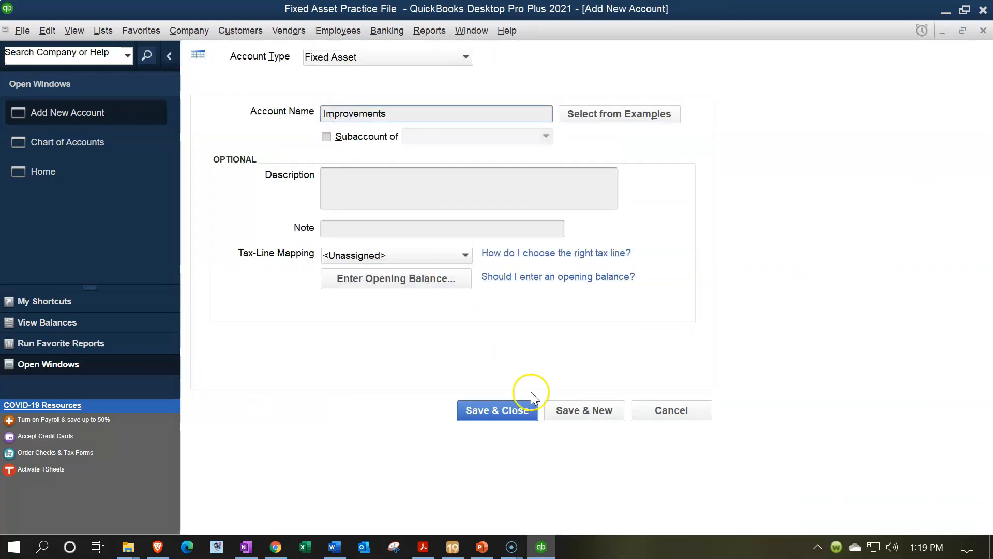
pyautogui.click(511, 410)
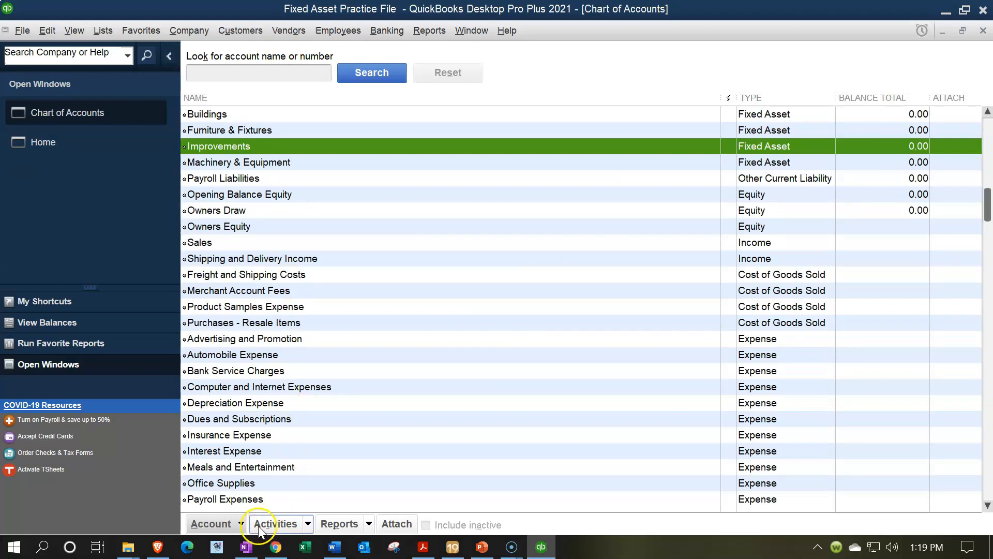
# Add a Fixed Asset account named "Land" to the chart of accounts and save it.
pyautogui.click(240, 524)
pyautogui.click(220, 325)
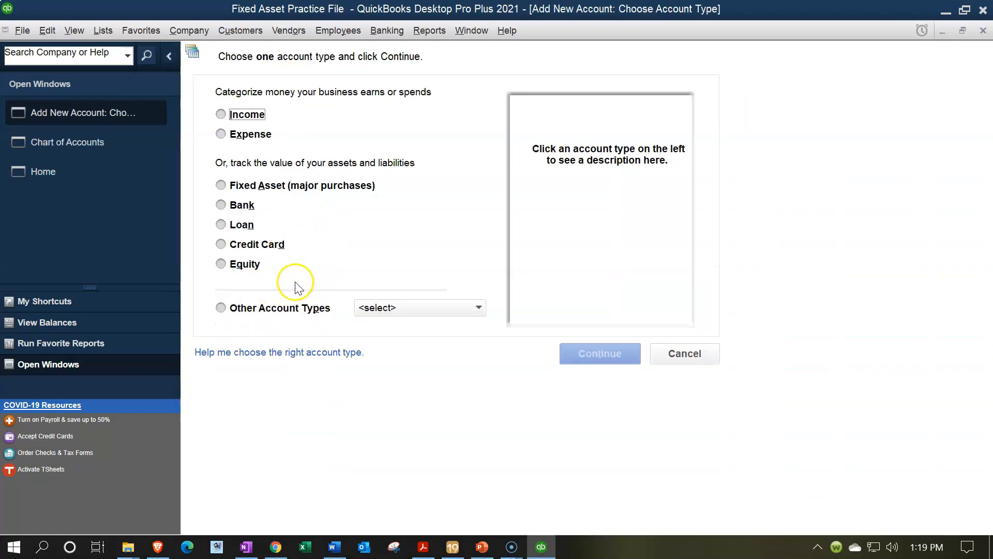
pyautogui.click(250, 186)
pyautogui.click(572, 353)
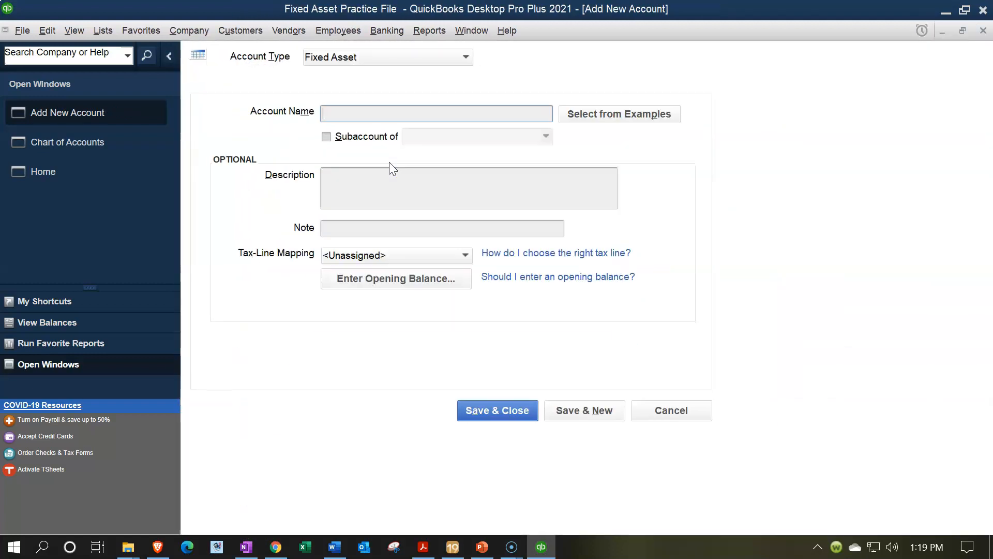
pyautogui.write('Land')
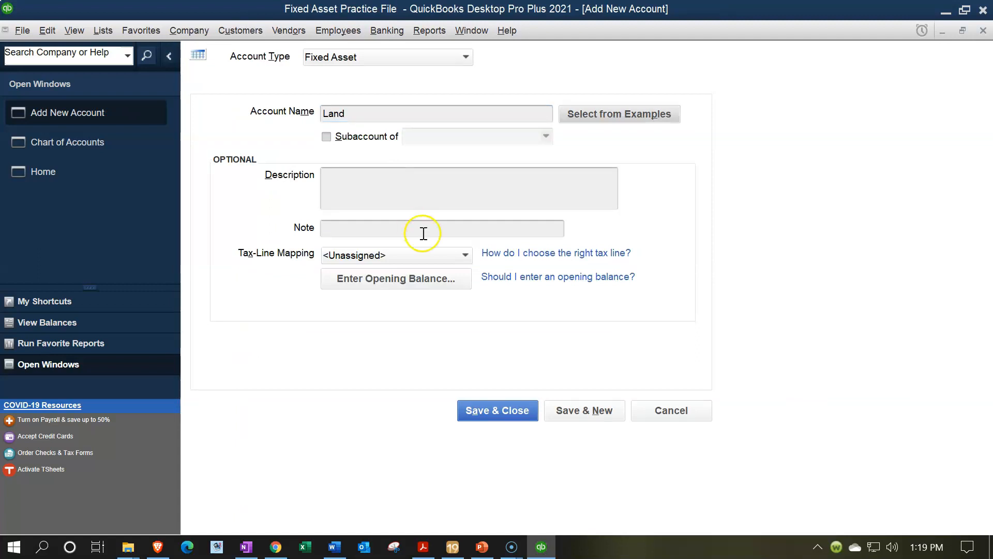
pyautogui.click(510, 412)
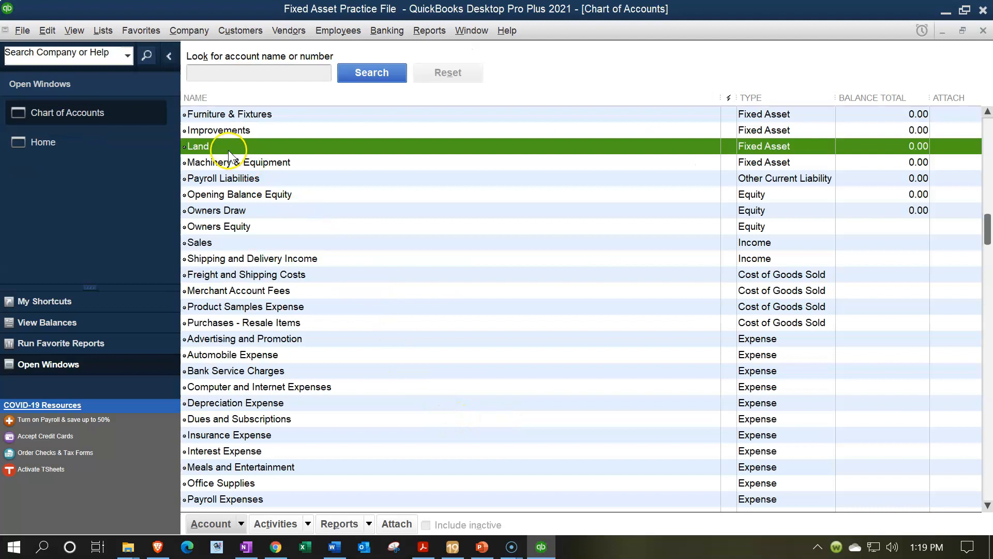
pyautogui.click(290, 113)
pyautogui.scroll(1, 327, 176)
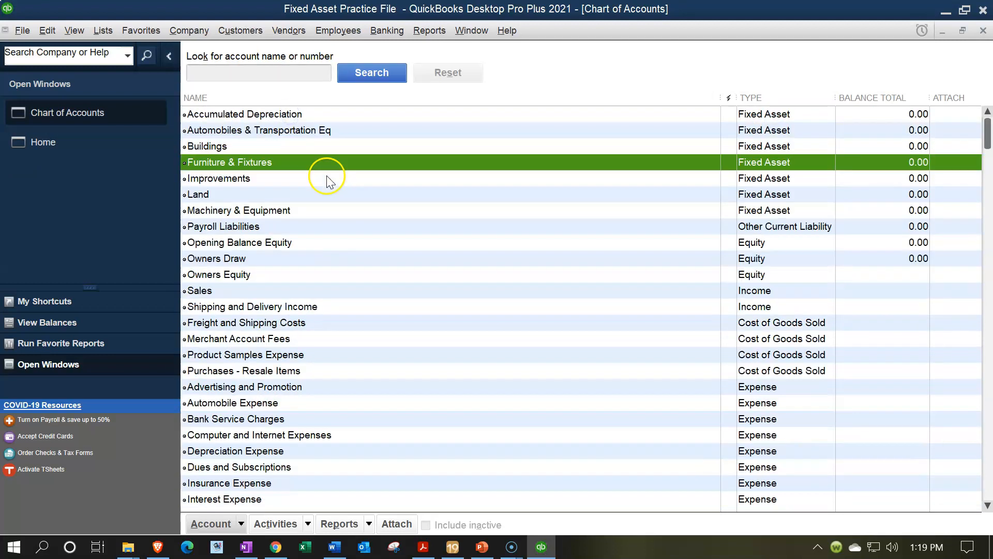
pyautogui.click(273, 129)
pyautogui.press('Up')
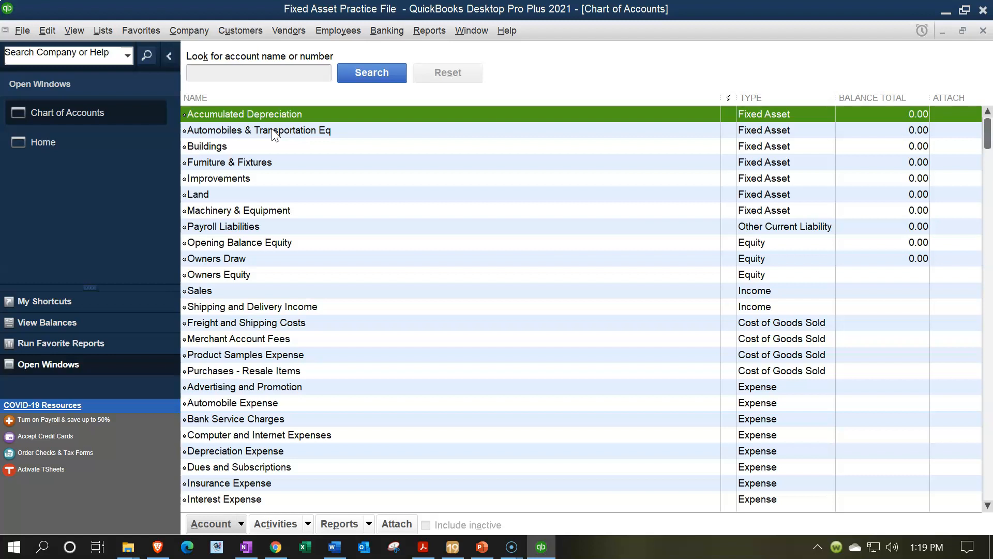
pyautogui.click(276, 118)
# Look at the account numbers option in the company-level Accounting preferences, and close the preferences without changing anything.
pyautogui.click(26, 32)
pyautogui.moveTo(47, 32)
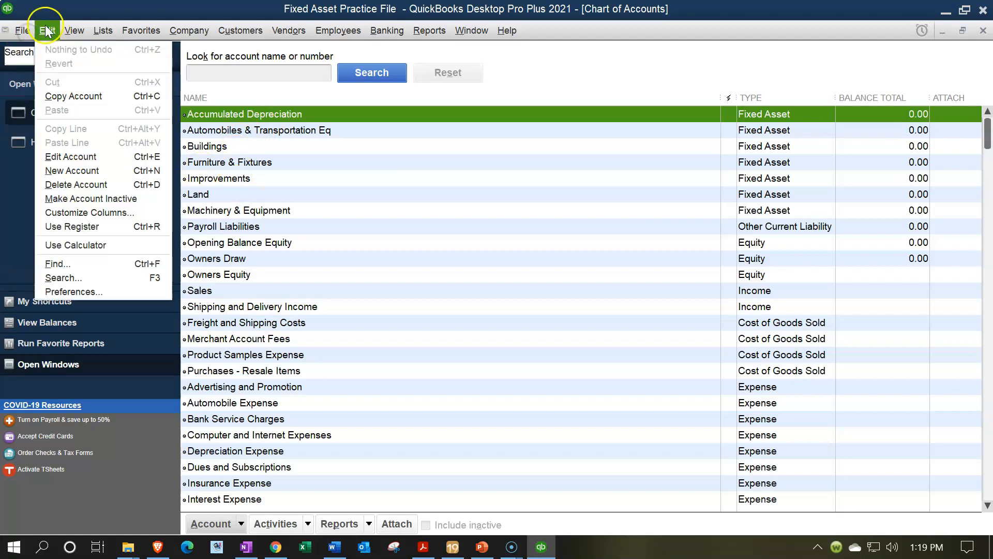
pyautogui.click(78, 286)
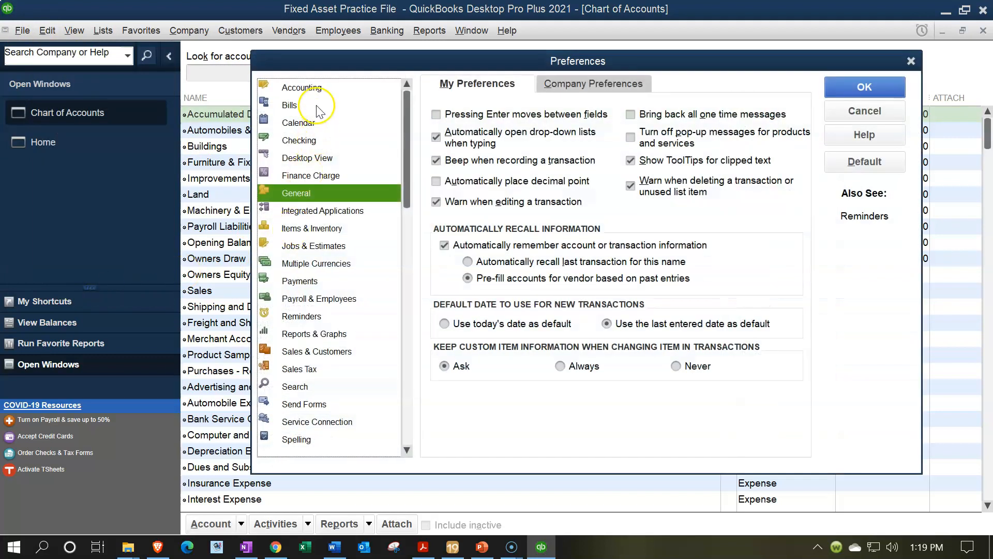
pyautogui.click(308, 88)
pyautogui.click(581, 85)
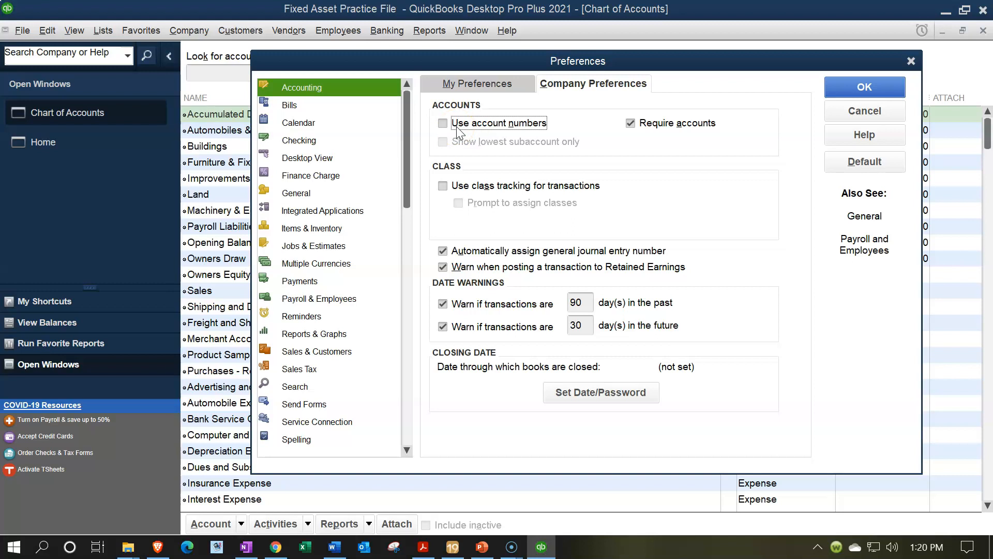
pyautogui.moveTo(507, 65); pyautogui.dragTo(576, 110)
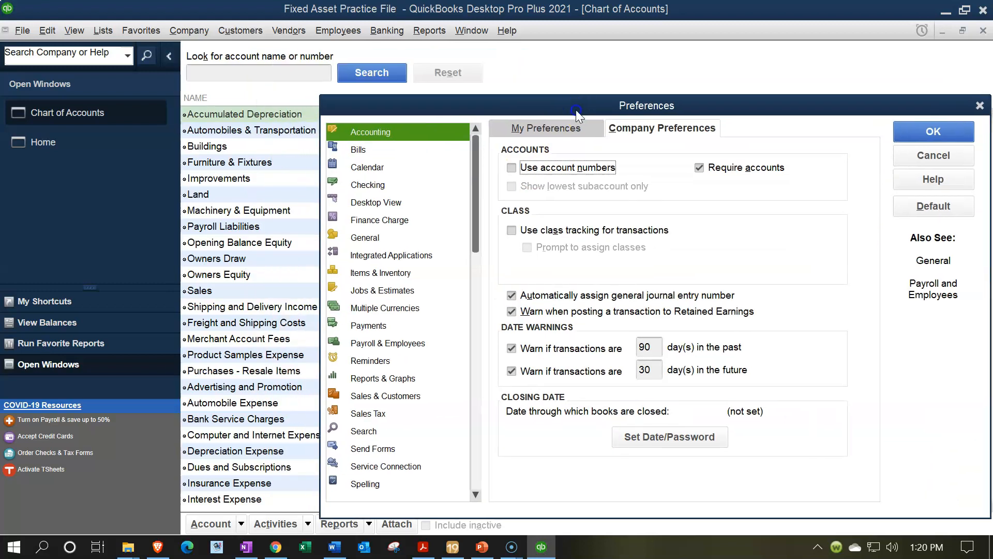
pyautogui.click(980, 105)
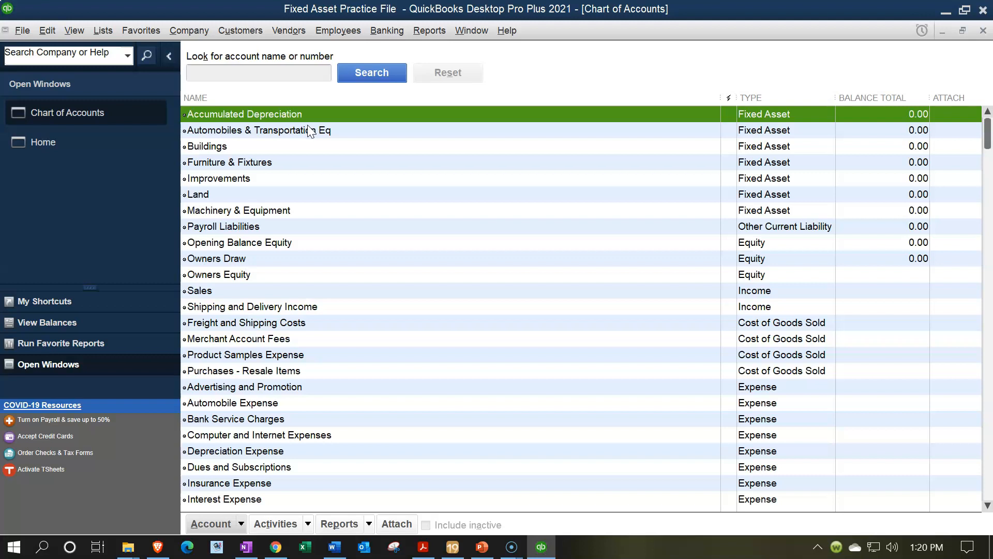
# Rename the Accumulated Depreciation account as "Acc Depre Auto" and save it.
pyautogui.rightClick(276, 114)
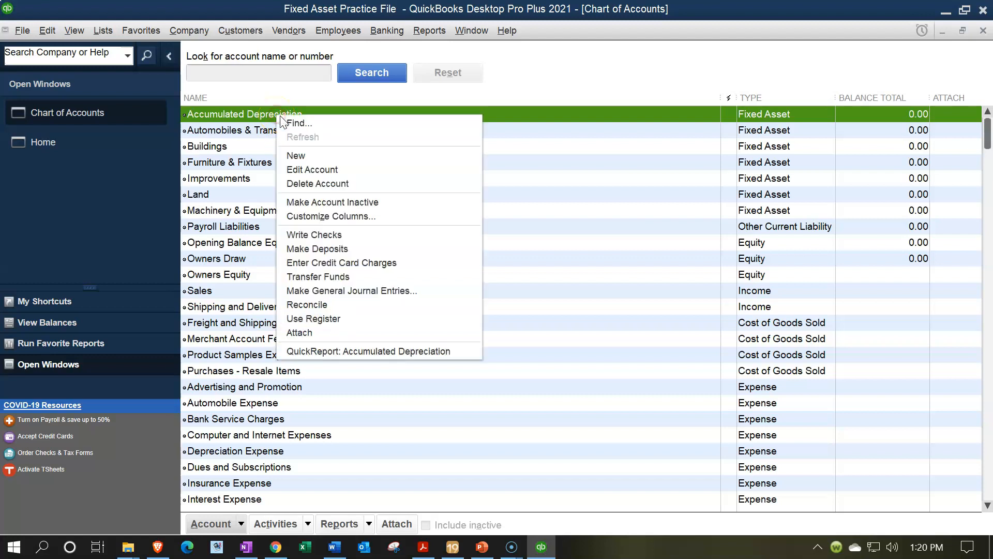
pyautogui.click(321, 169)
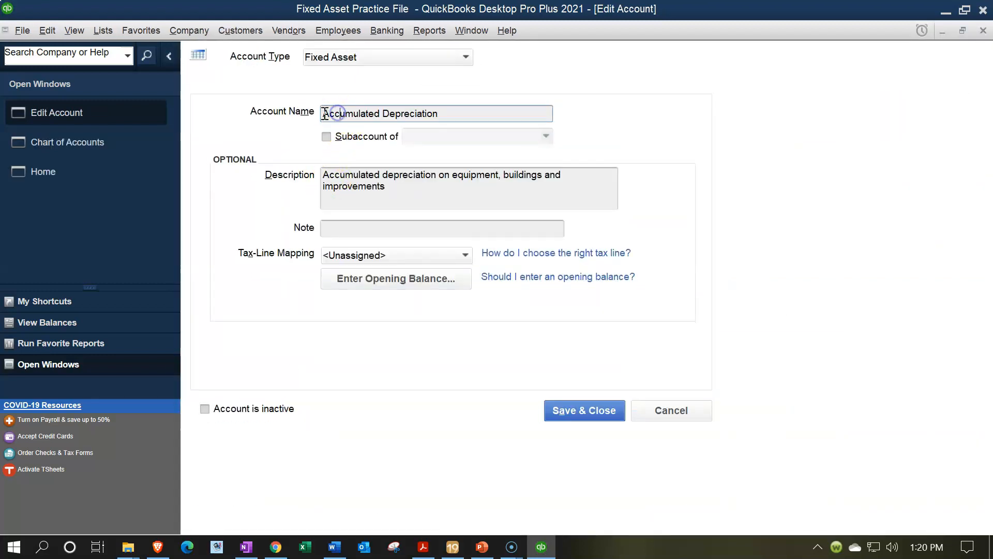
pyautogui.click(456, 115)
pyautogui.press('BackSpace')
pyautogui.press('BackSpace')
pyautogui.press('BackSpace')
pyautogui.press('BackSpace')
pyautogui.press('BackSpace')
pyautogui.press('BackSpace')
pyautogui.press('BackSpace')
pyautogui.press('BackSpace')
pyautogui.press('BackSpace')
pyautogui.press('BackSpace')
pyautogui.press('BackSpace')
pyautogui.press('BackSpace')
pyautogui.press('BackSpace')
pyautogui.press('BackSpace')
pyautogui.press('BackSpace')
pyautogui.press('BackSpace')
pyautogui.press('BackSpace')
pyautogui.press('BackSpace')
pyautogui.write('D')
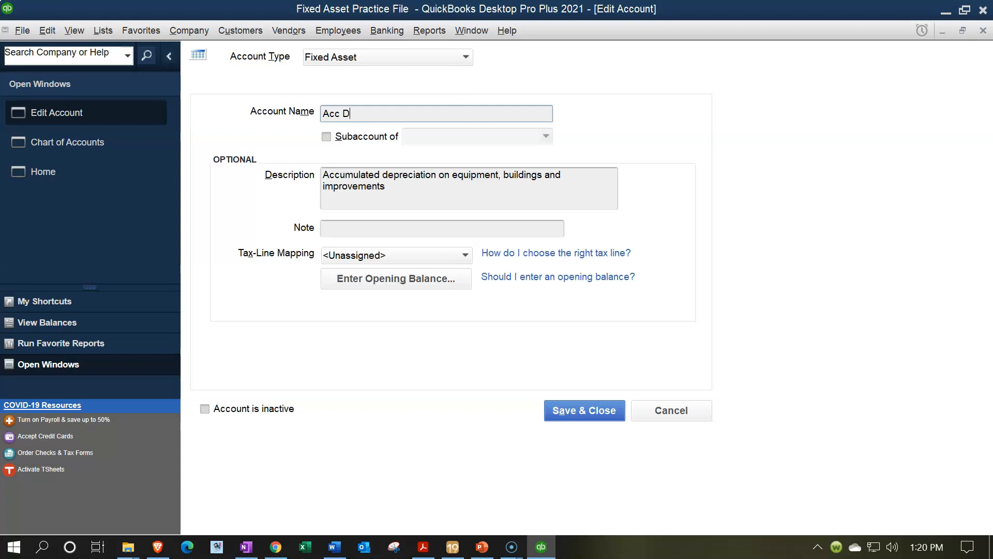
pyautogui.write('epre Auto')
pyautogui.click(566, 414)
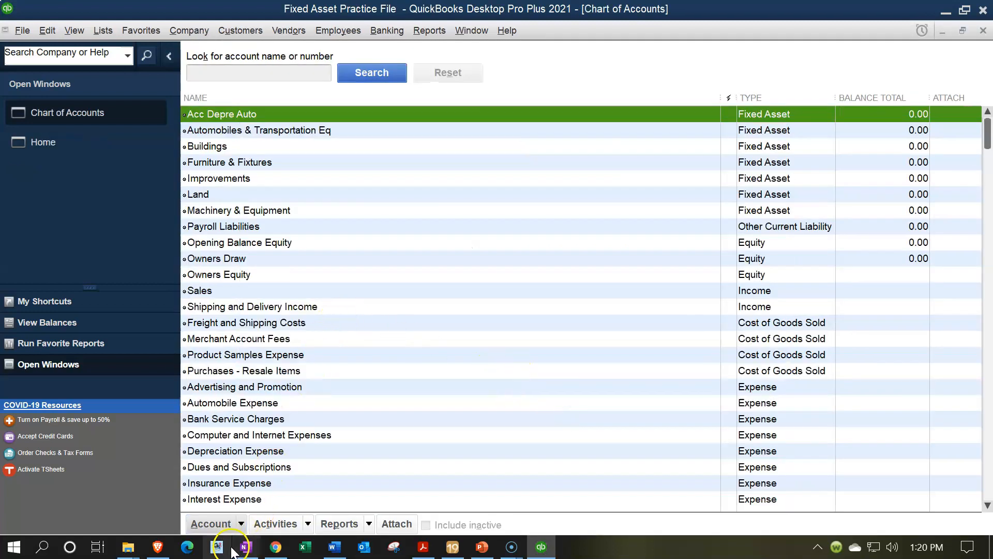
# Add a Fixed Asset account named "Acc Depre Furniture" to the chart of accounts and save it.
pyautogui.click(245, 525)
pyautogui.click(222, 327)
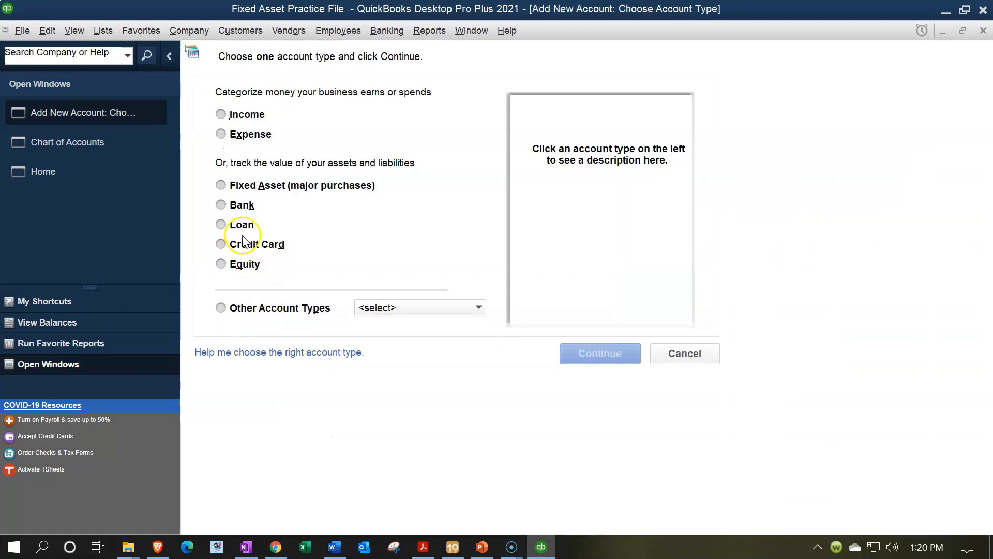
pyautogui.click(254, 190)
pyautogui.click(579, 355)
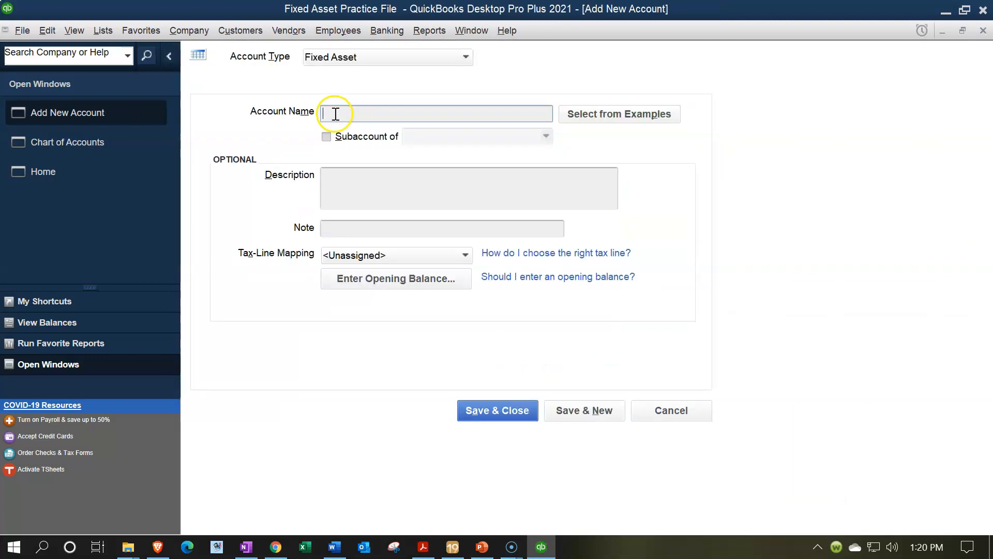
pyautogui.write('Acc Depre Furniture')
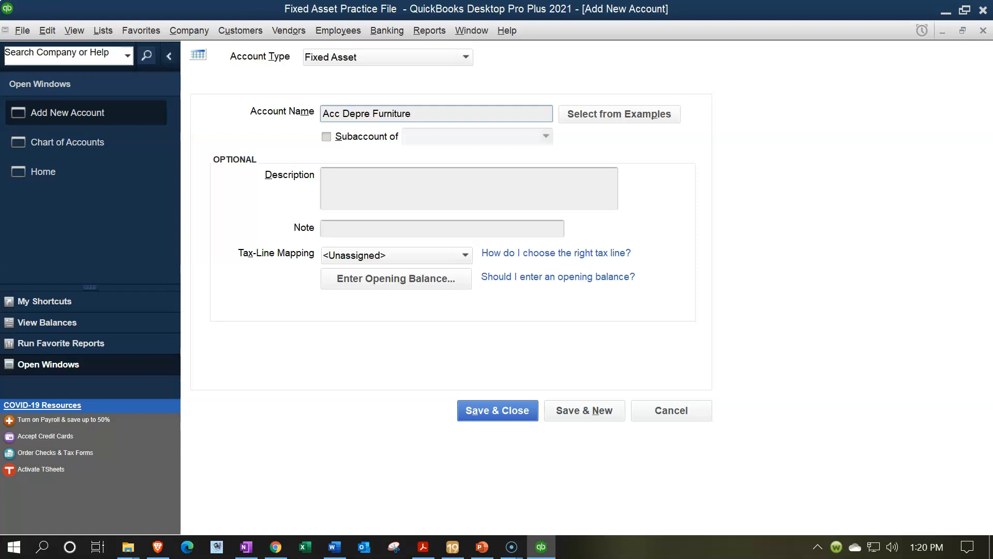
pyautogui.click(494, 408)
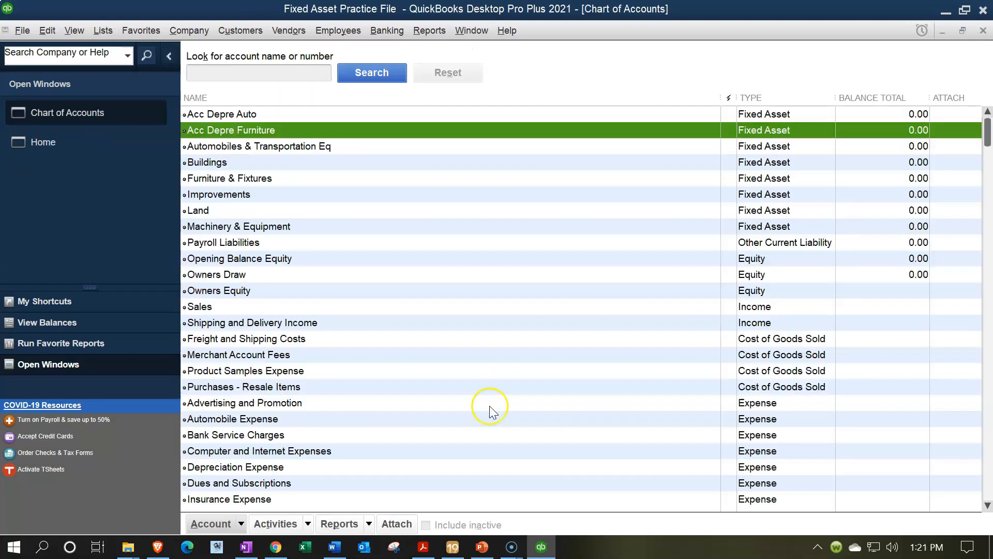
# Add a Fixed Asset account named "Acc Depre Machinery & Equp" to the chart of accounts and save it.
pyautogui.click(233, 526)
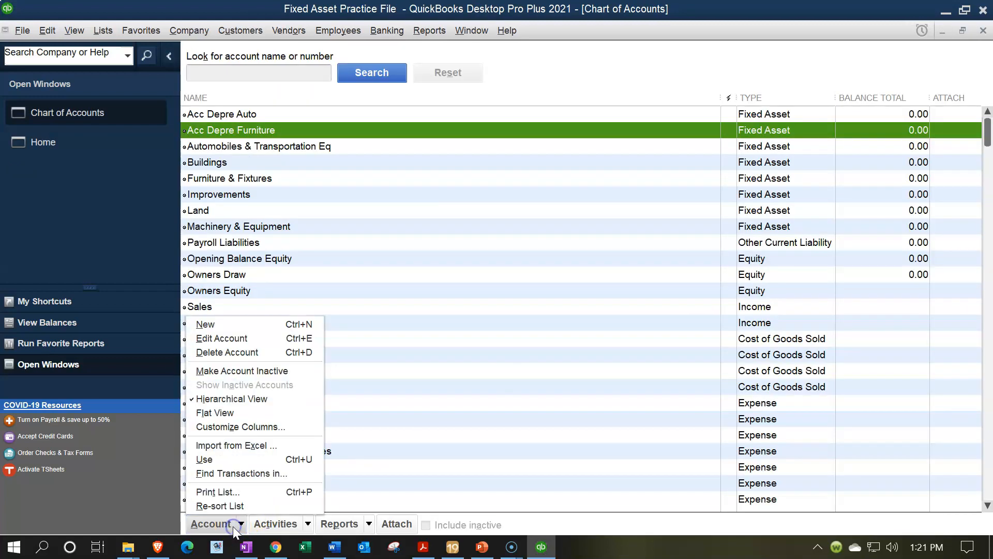
pyautogui.click(223, 325)
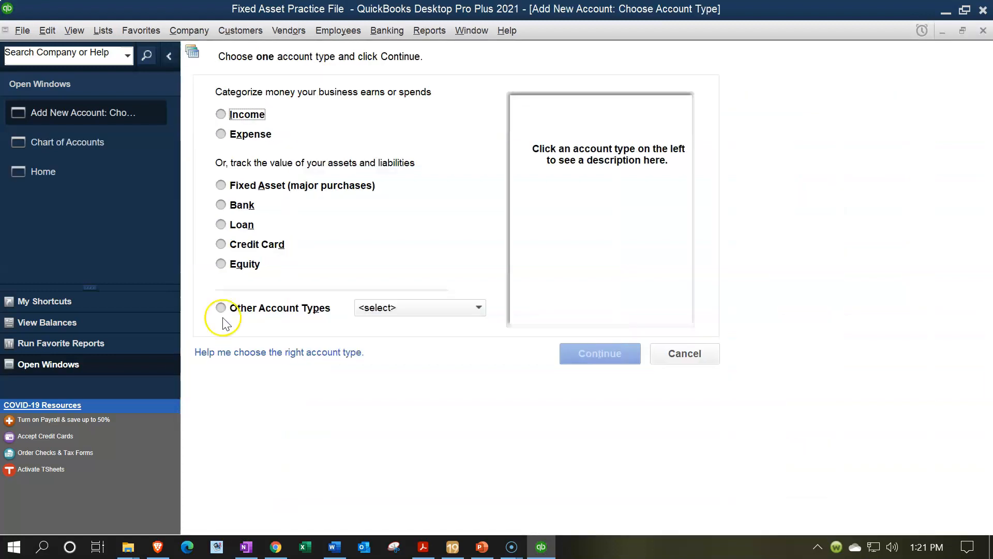
pyautogui.click(222, 186)
pyautogui.click(578, 357)
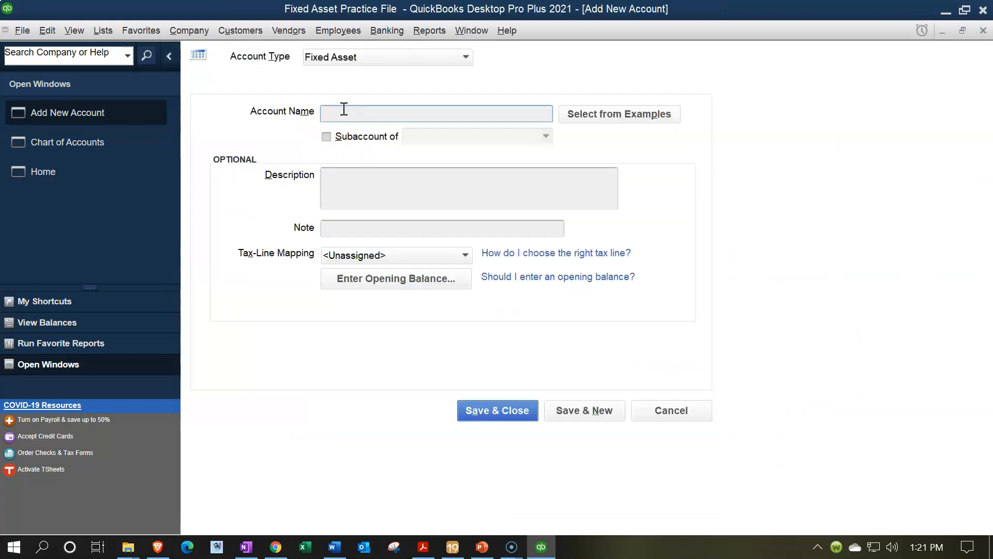
pyautogui.write('Acc Depre Machinery & Equp')
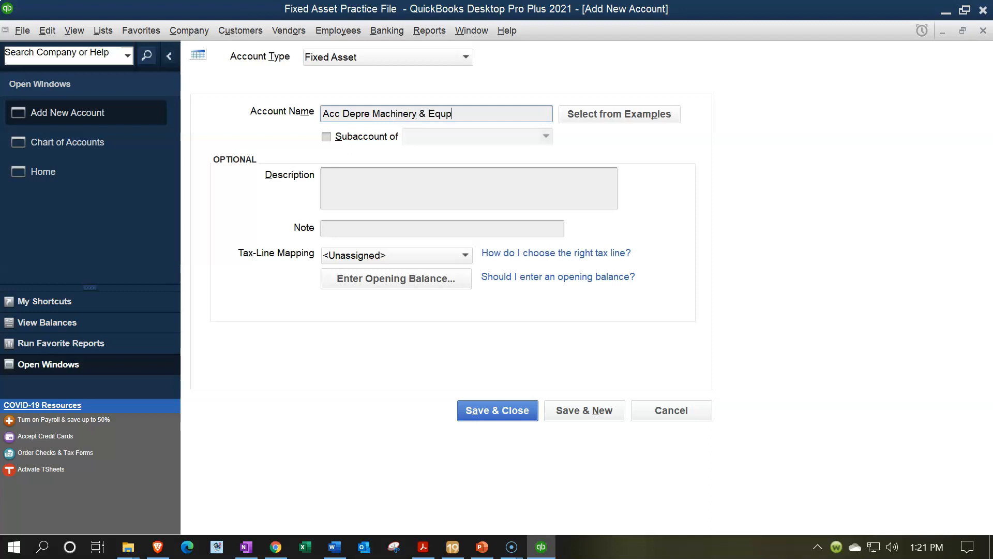
pyautogui.click(476, 410)
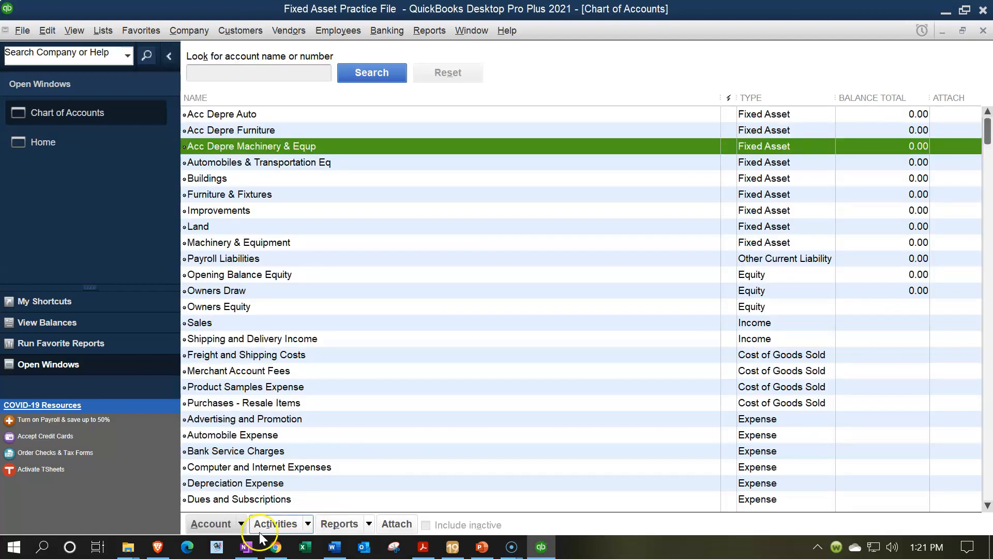
# Add a Fixed Asset account named "Acc Depre Buildings" to the chart of accounts and save it.
pyautogui.click(241, 526)
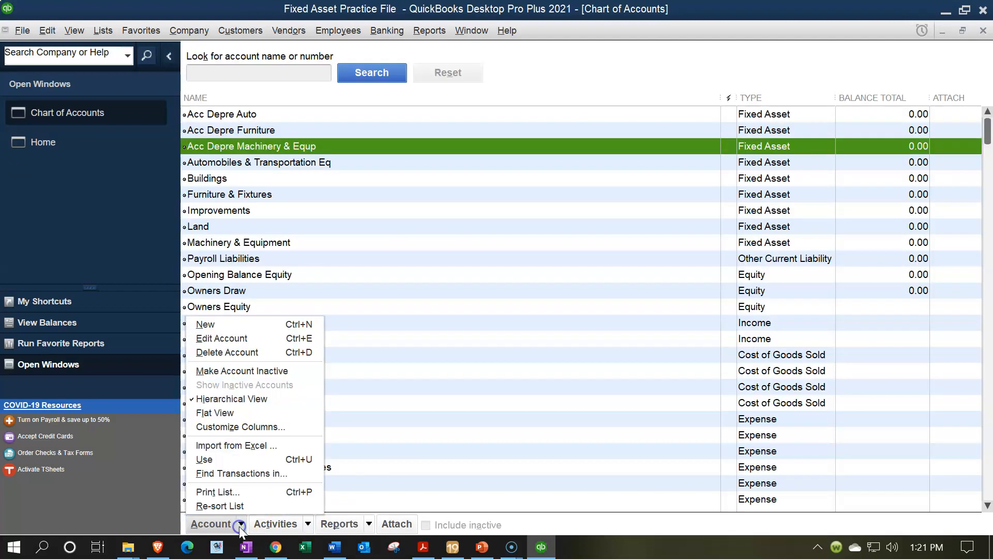
pyautogui.click(209, 324)
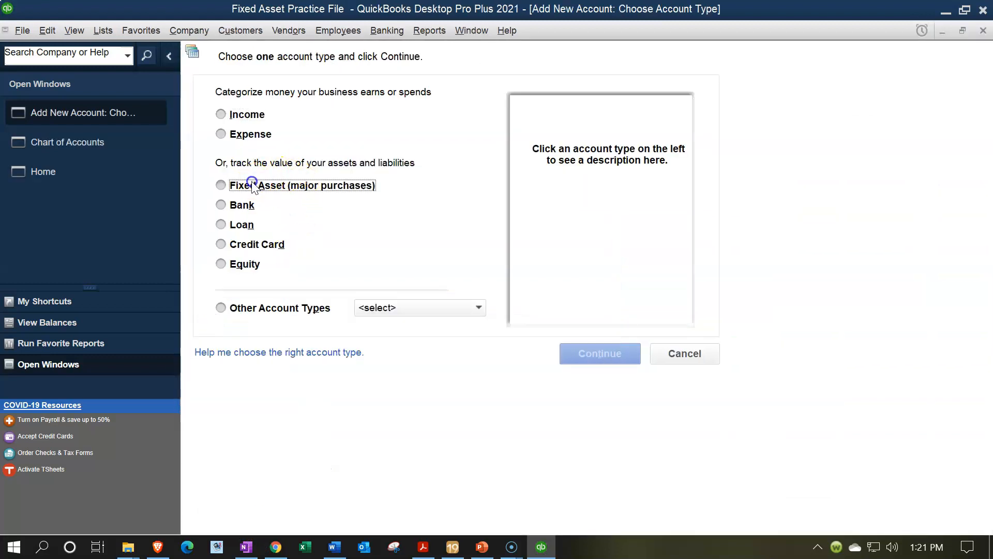
pyautogui.click(233, 186)
pyautogui.click(577, 353)
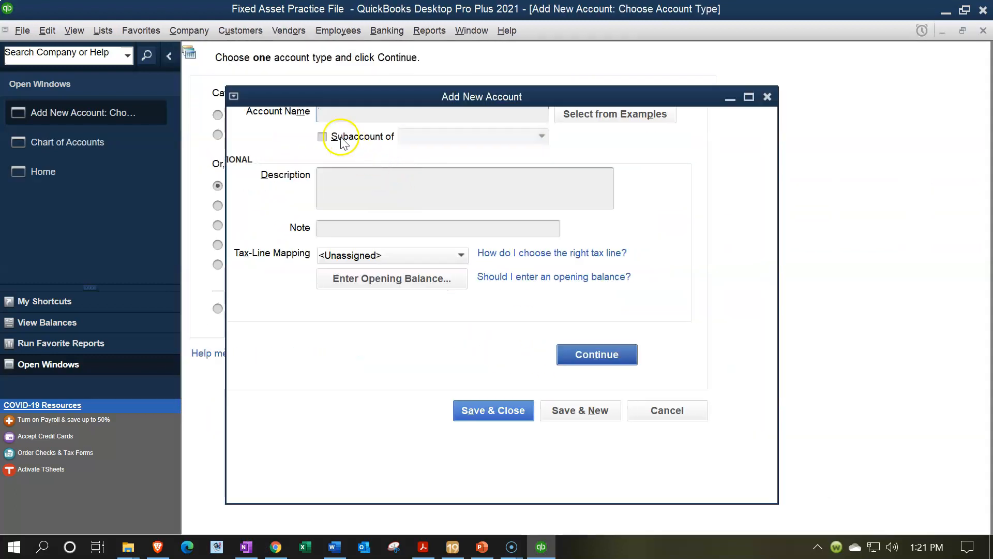
pyautogui.write('A')
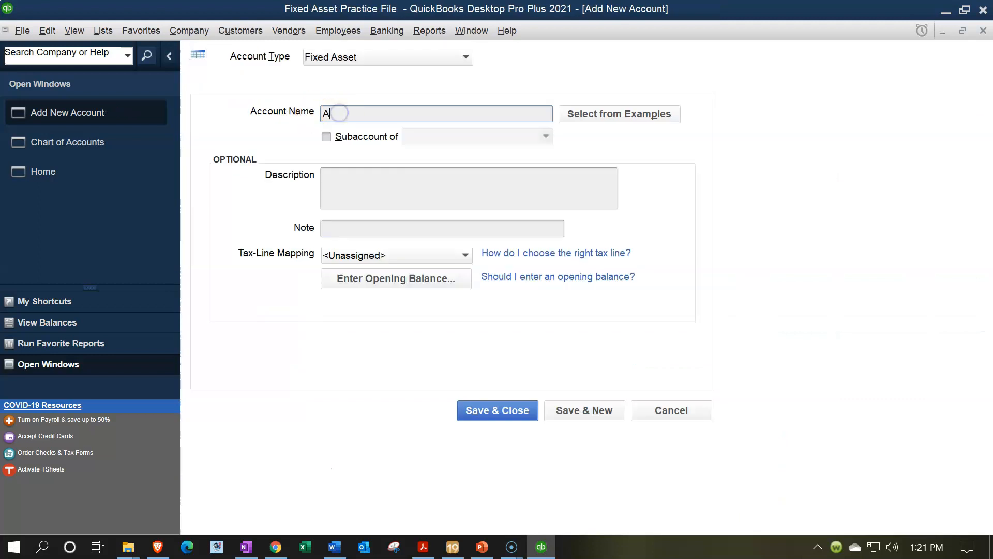
pyautogui.write('cc Depre Buildings')
pyautogui.click(486, 409)
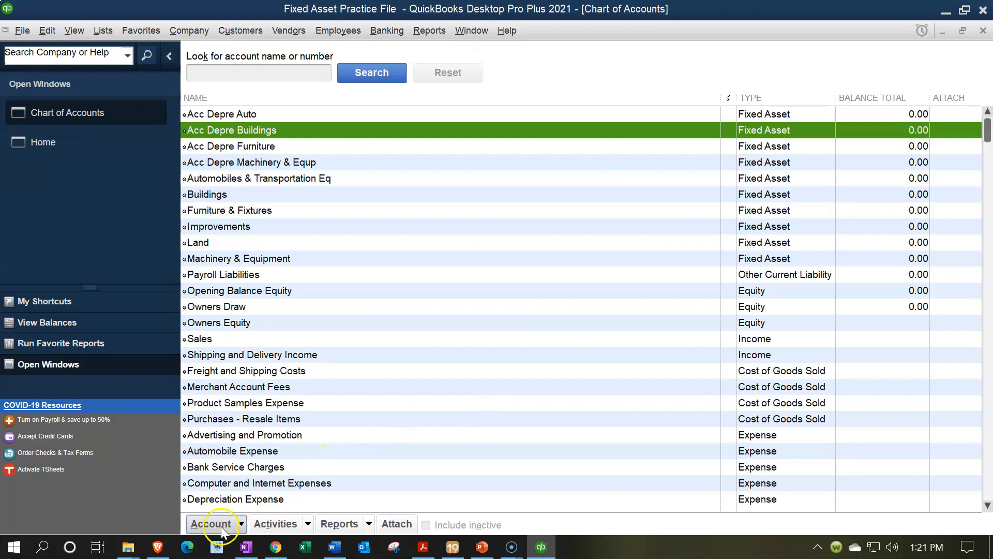
# Add a Fixed Asset account named "Acc Depre Improvements" to the chart of accounts and save it.
pyautogui.click(233, 525)
pyautogui.click(243, 326)
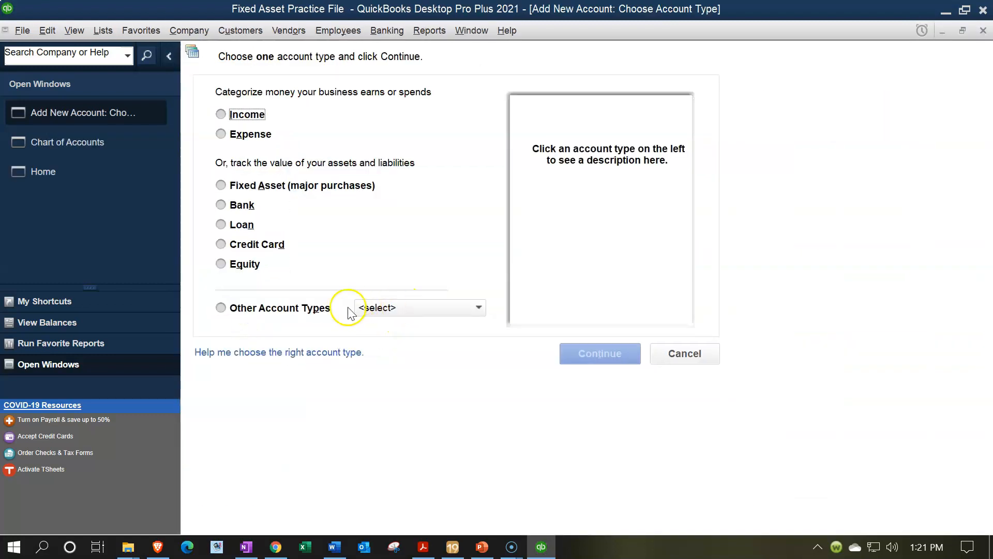
pyautogui.click(409, 308)
pyautogui.click(410, 308)
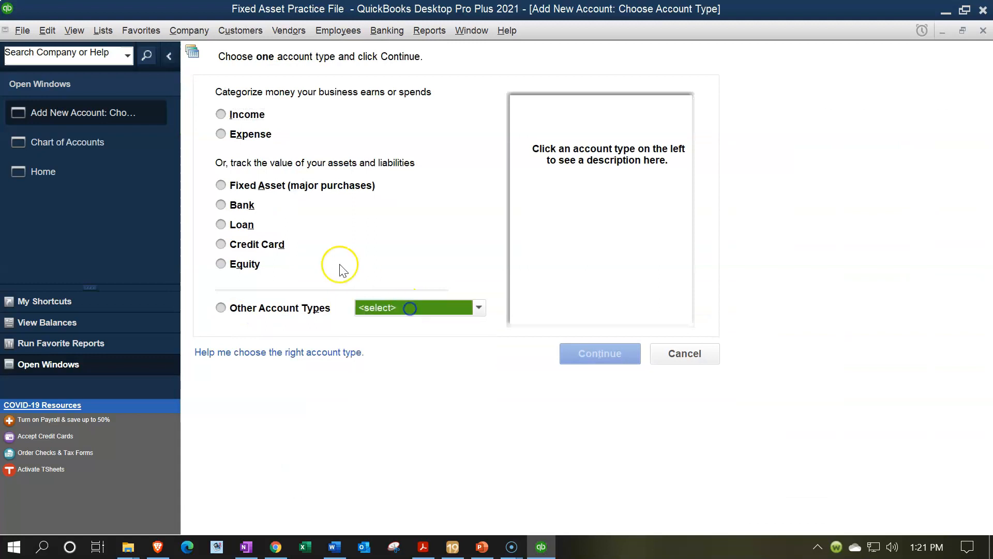
pyautogui.click(264, 186)
pyautogui.click(600, 354)
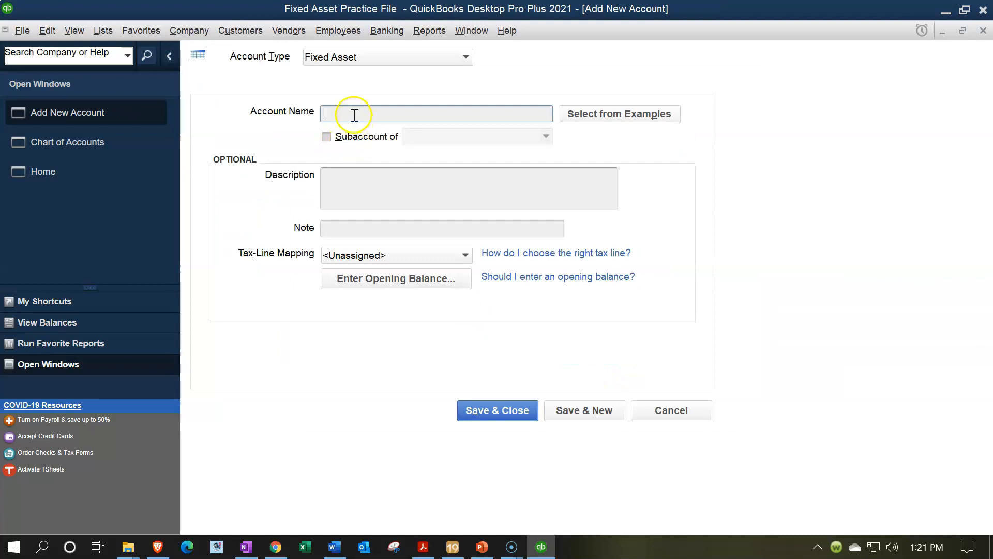
pyautogui.write('Acc Depre')
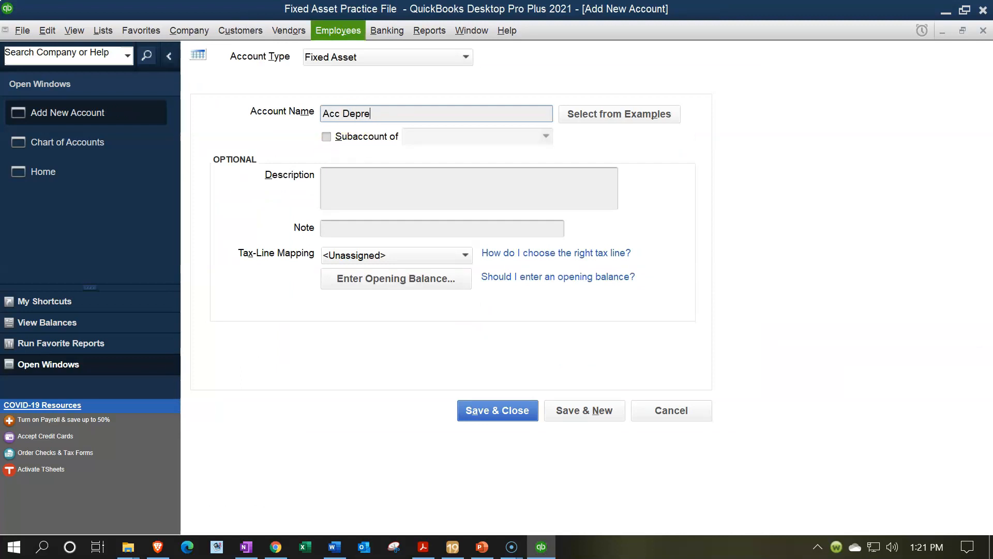
pyautogui.write(' Land')
pyautogui.write('Imp')
pyautogui.write('rovements')
pyautogui.click(478, 415)
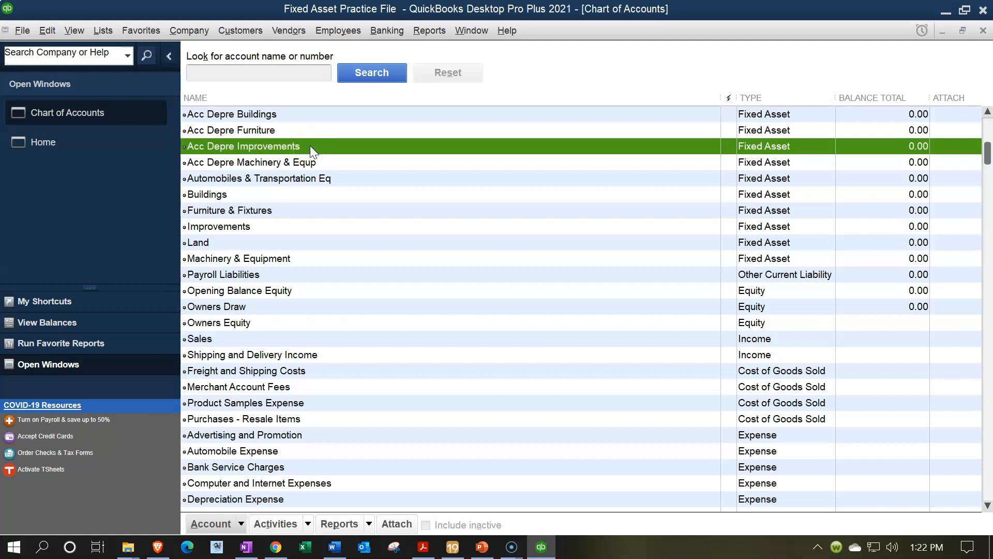
# Make the Acc Depre Buildings account a subaccount of Buildings and save it.
pyautogui.click(284, 177)
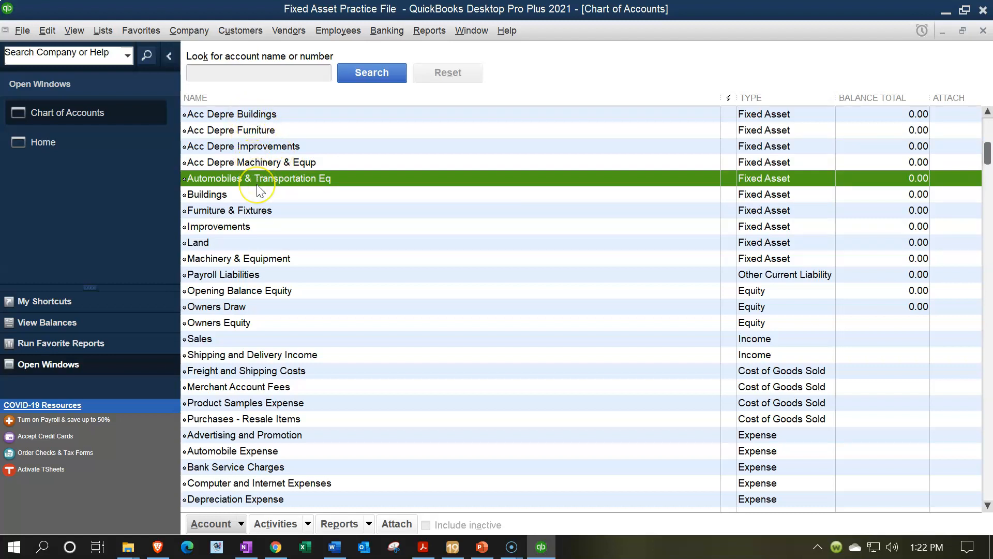
pyautogui.click(224, 194)
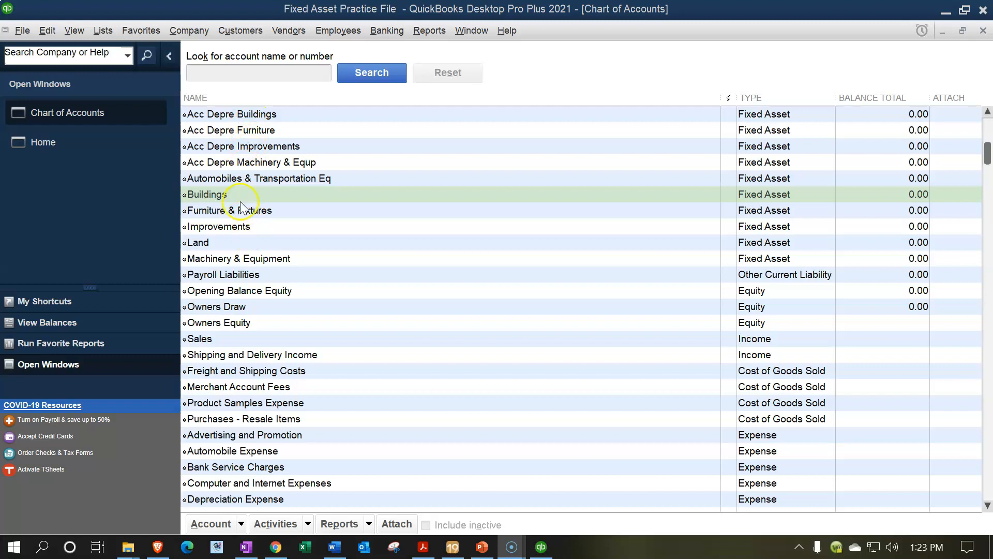
pyautogui.click(272, 114)
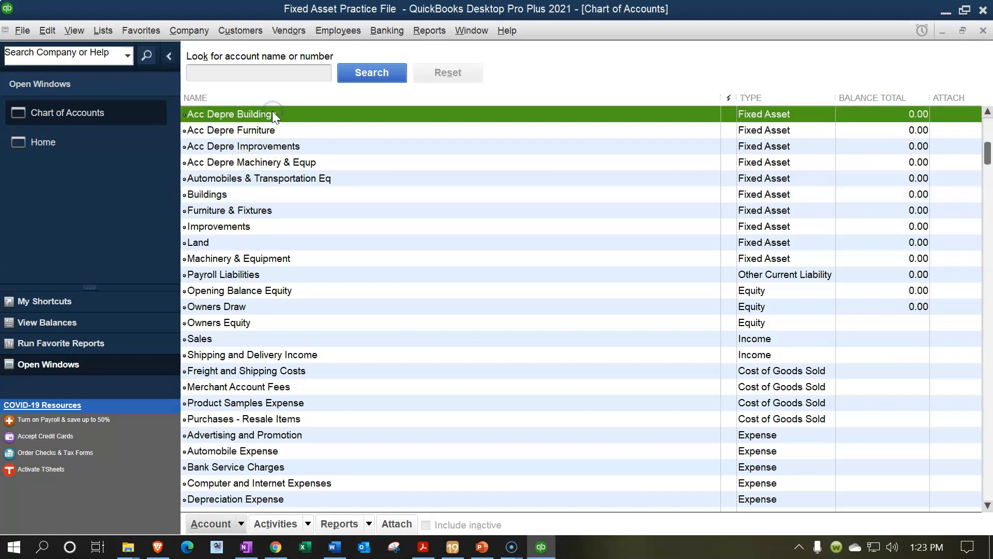
pyautogui.rightClick(272, 111)
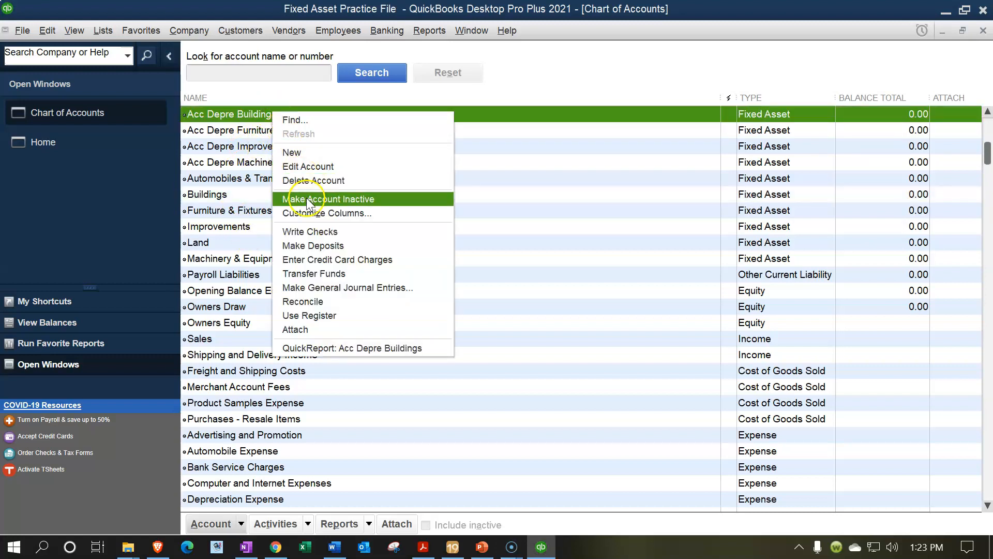
pyautogui.click(311, 166)
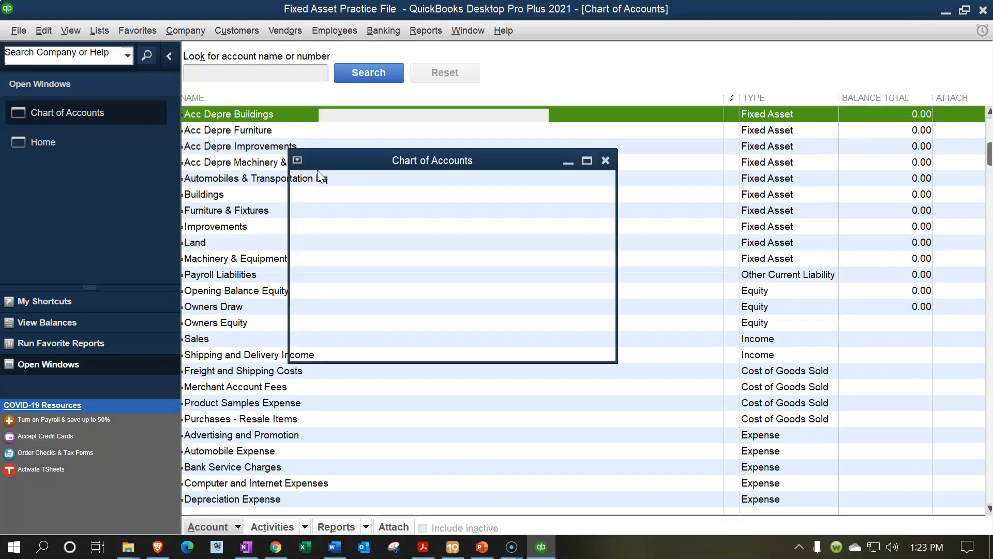
pyautogui.click(326, 137)
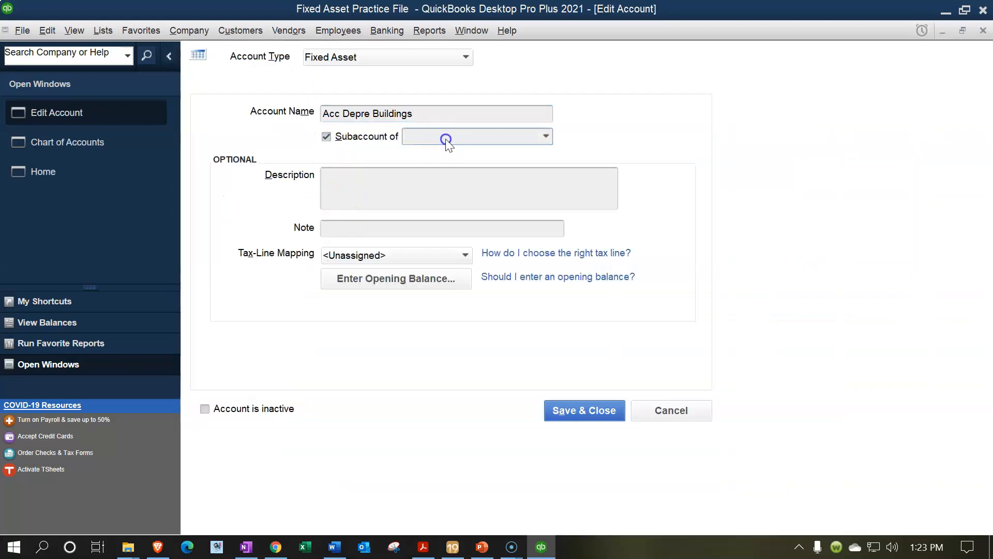
pyautogui.write('Buildings')
pyautogui.press('Tab')
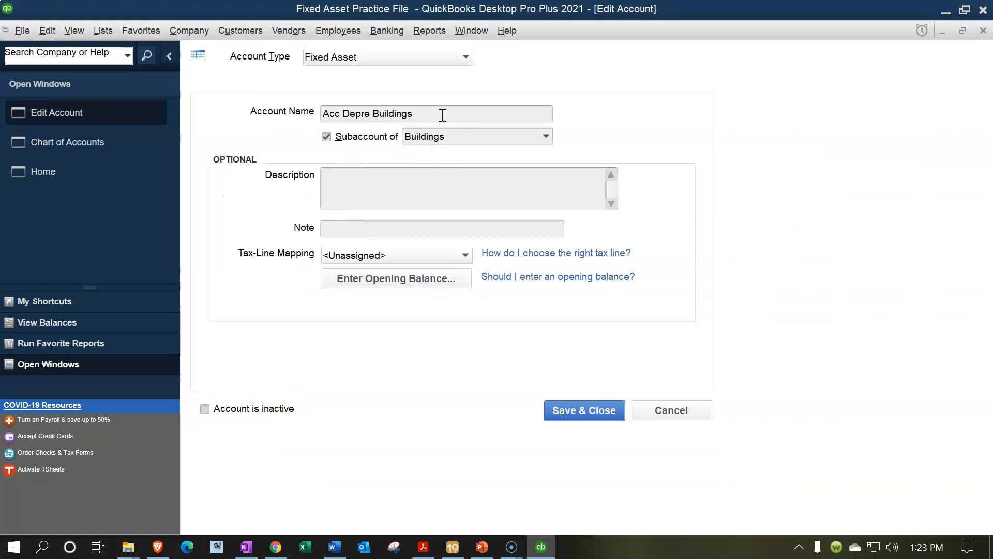
pyautogui.click(578, 414)
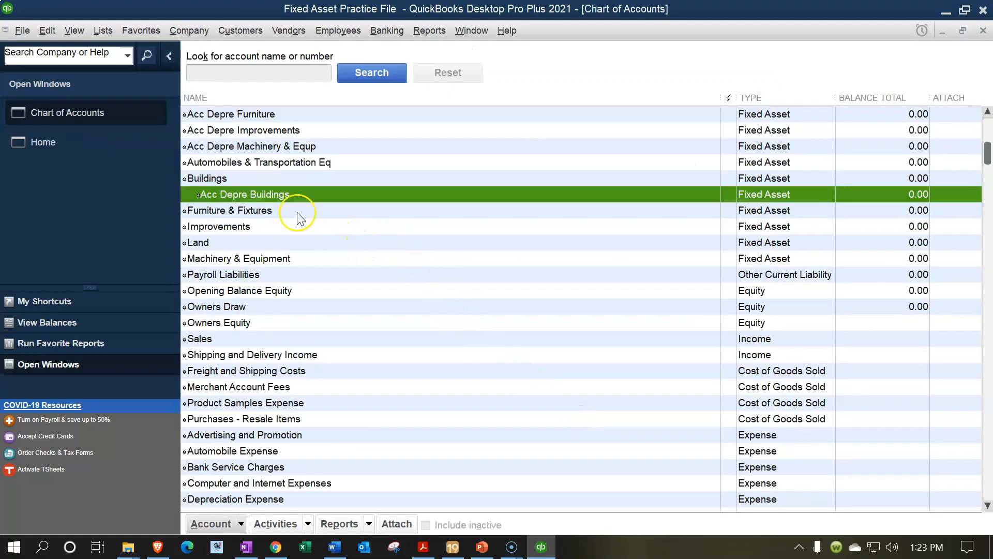
# Make the Acc Depre Furniture account a subaccount of Furniture & Fixtures and save it.
pyautogui.click(254, 115)
pyautogui.rightClick(253, 117)
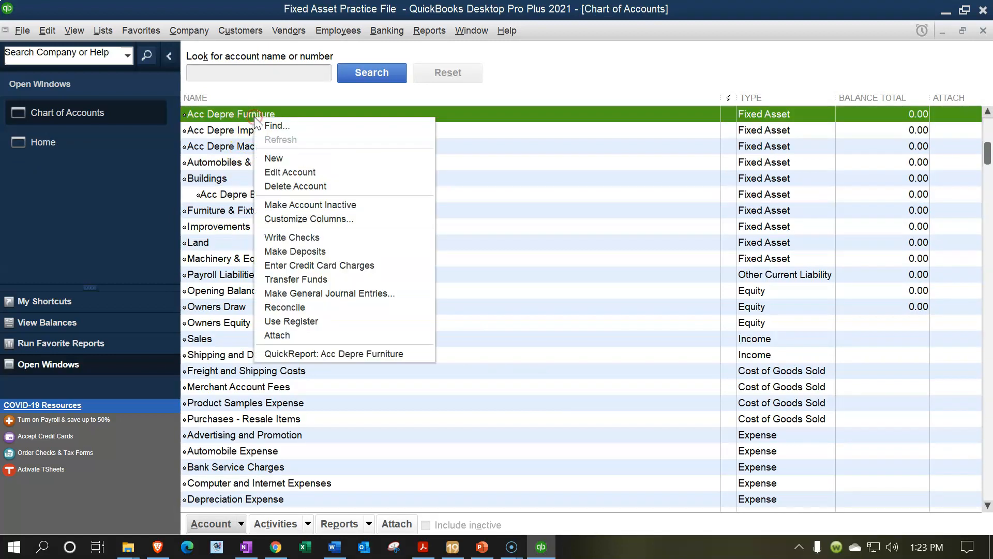
pyautogui.click(280, 172)
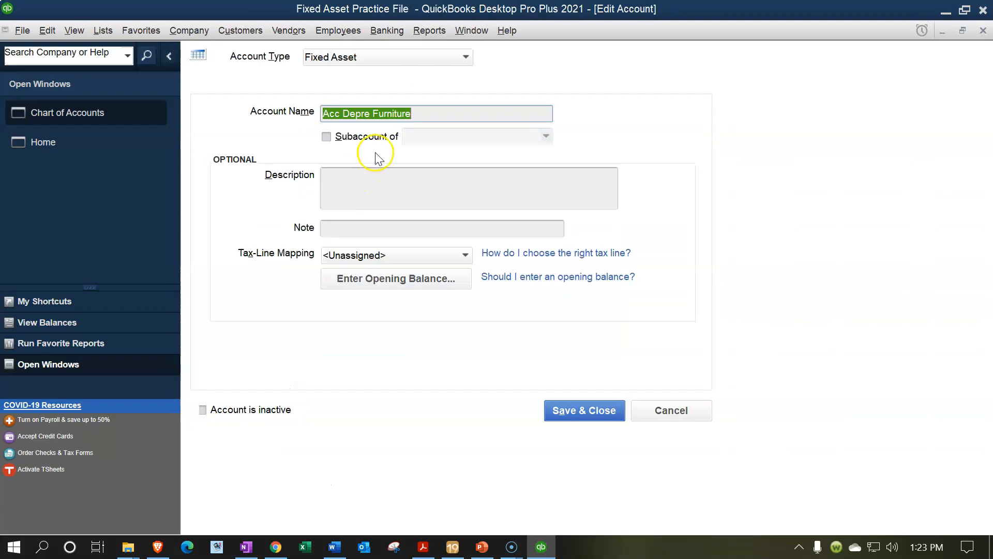
pyautogui.click(363, 136)
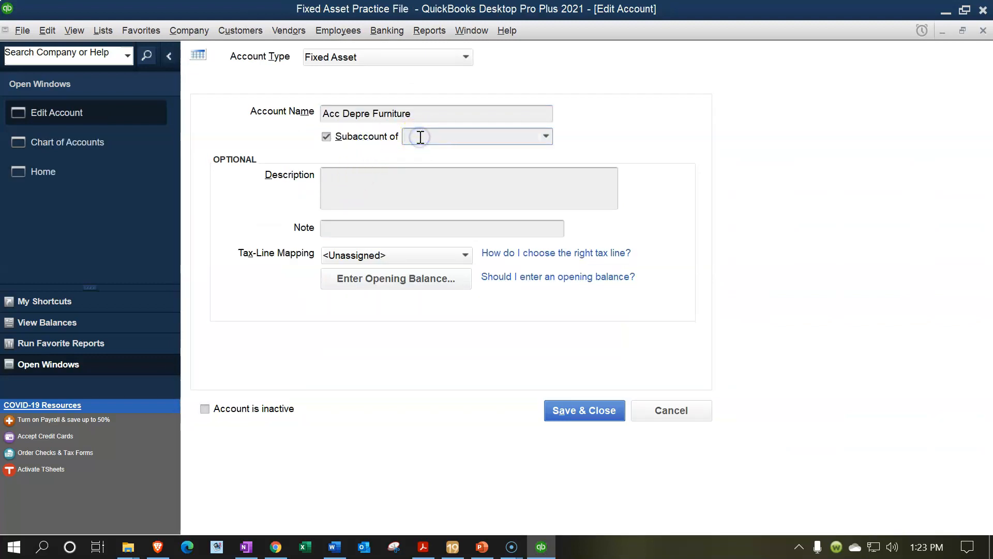
pyautogui.write('Furniture & Fixtures')
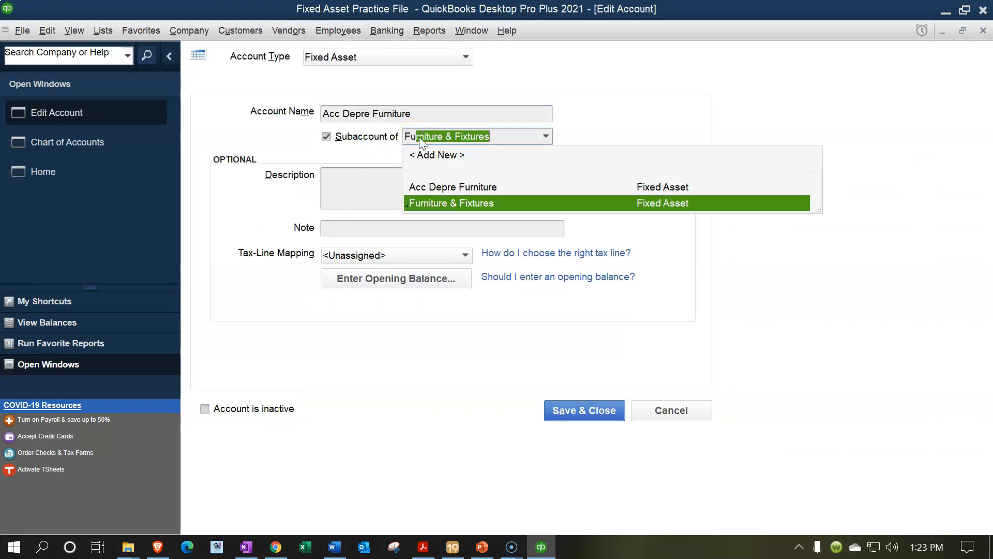
pyautogui.press('Tab')
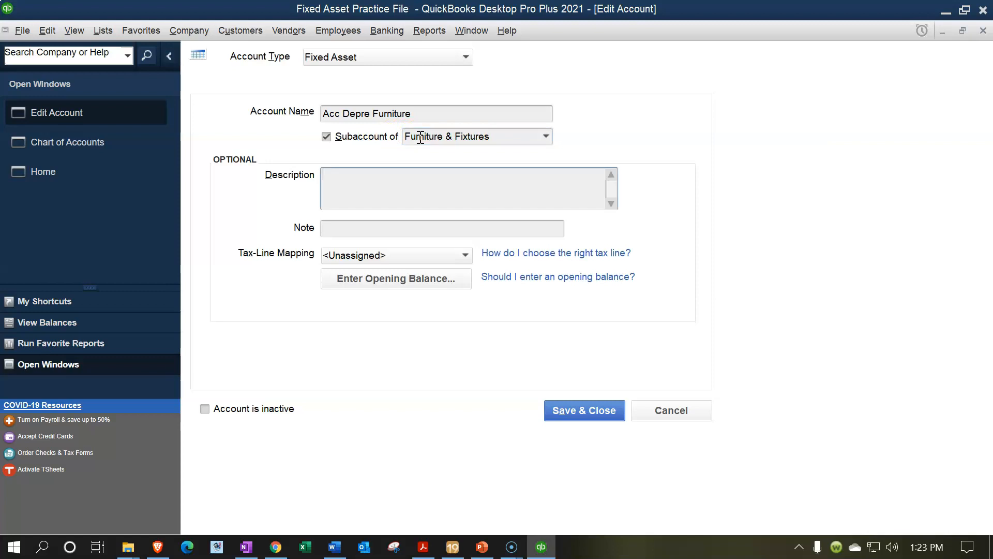
pyautogui.click(571, 412)
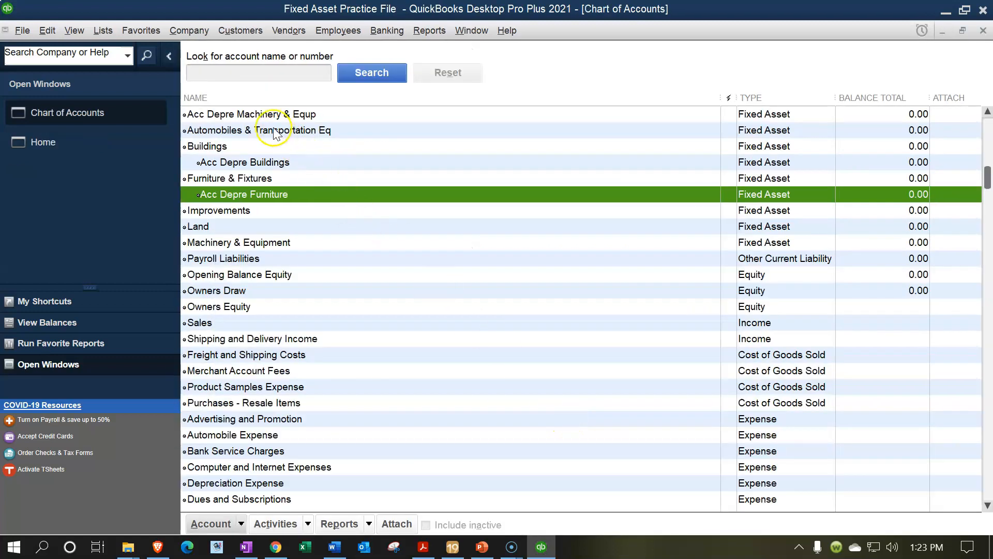
# Make the Acc Depre Machinery & Equp account a subaccount of Machinery & Equipment and save it.
pyautogui.rightClick(261, 116)
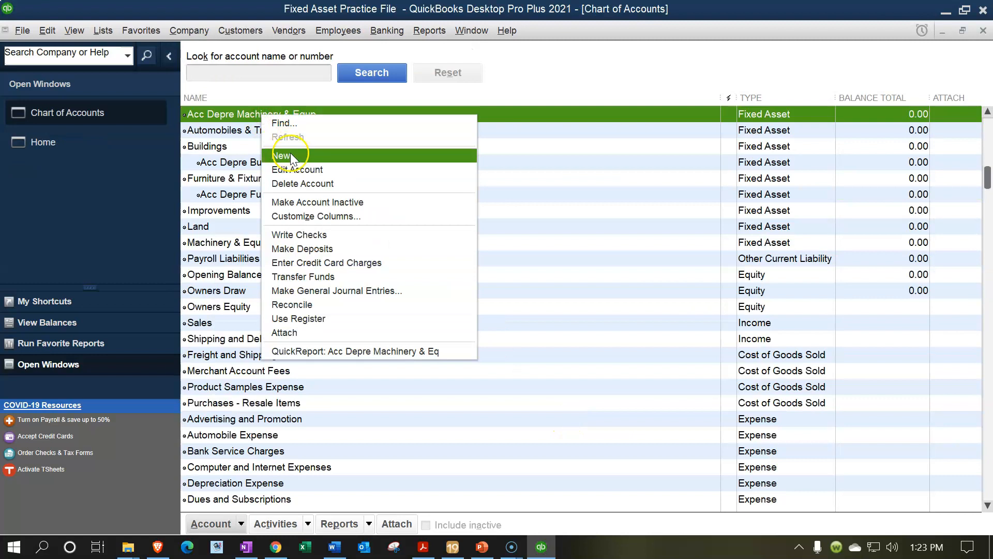
pyautogui.click(300, 171)
pyautogui.click(325, 136)
pyautogui.click(436, 136)
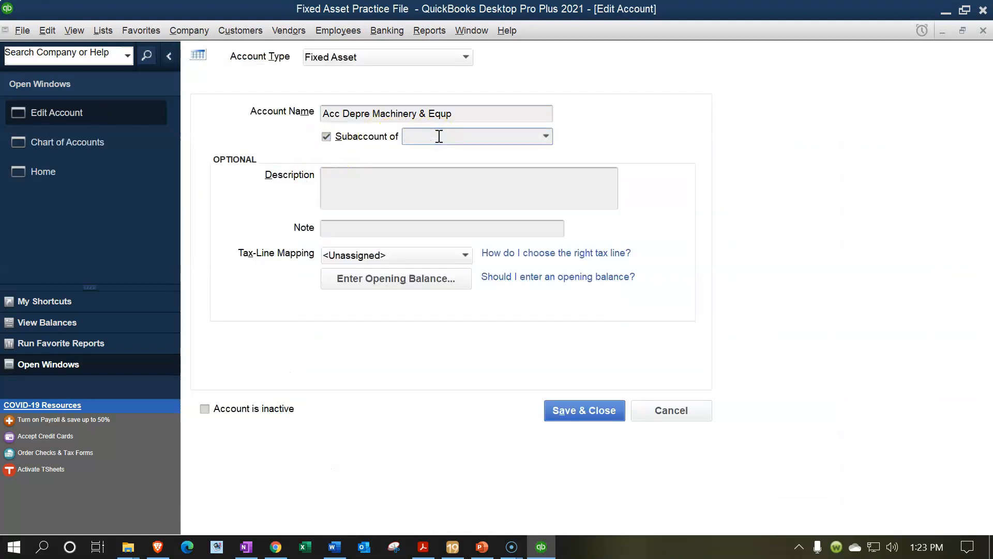
pyautogui.write('Machinery & Equipment')
pyautogui.press('Tab')
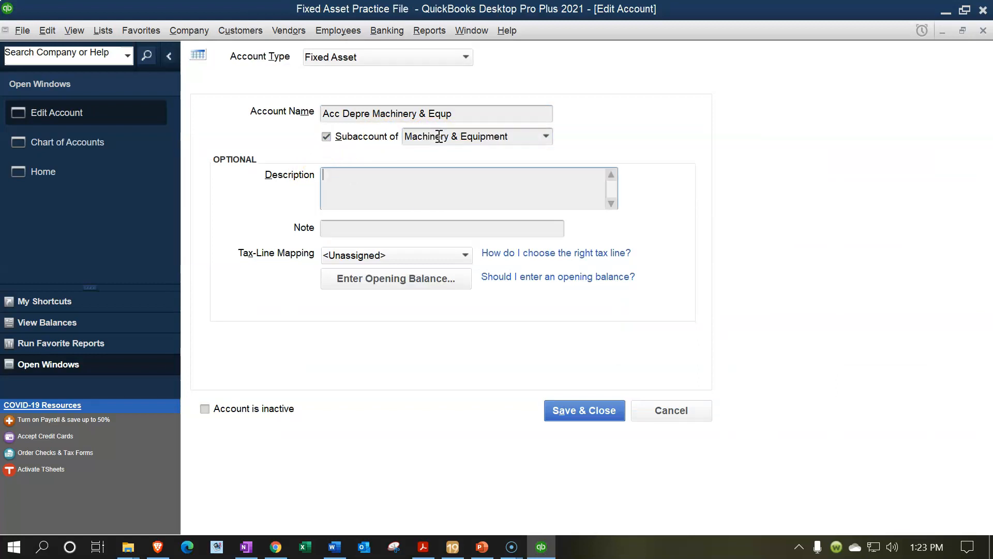
pyautogui.click(561, 410)
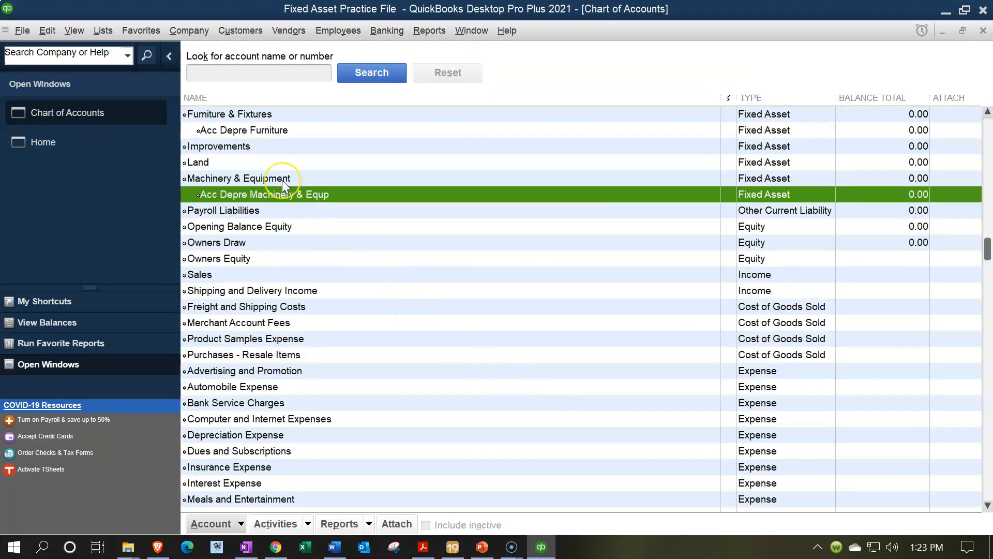
# Make the Acc Depre Improvements account a subaccount of Improvements and save it.
pyautogui.scroll(2, 259, 155)
pyautogui.click(235, 128)
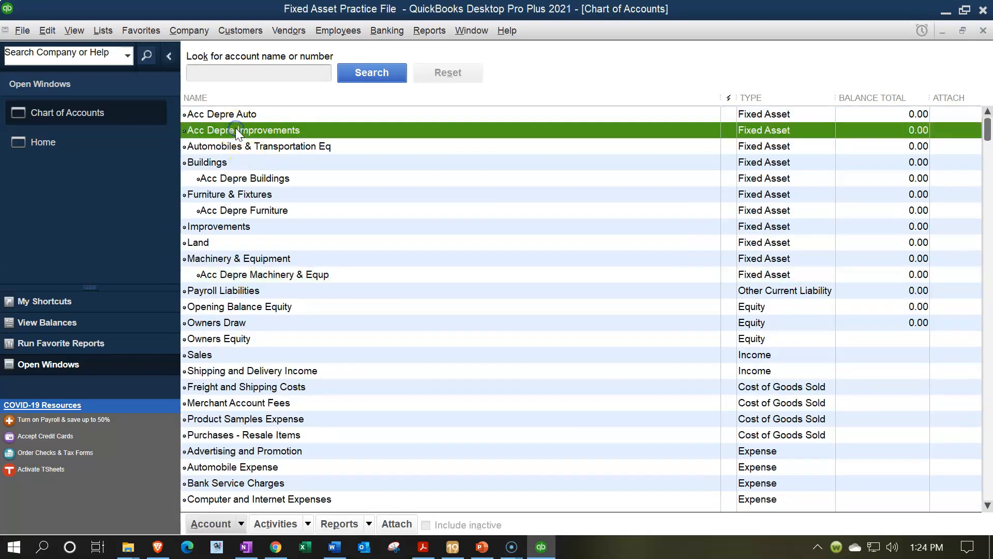
pyautogui.rightClick(235, 128)
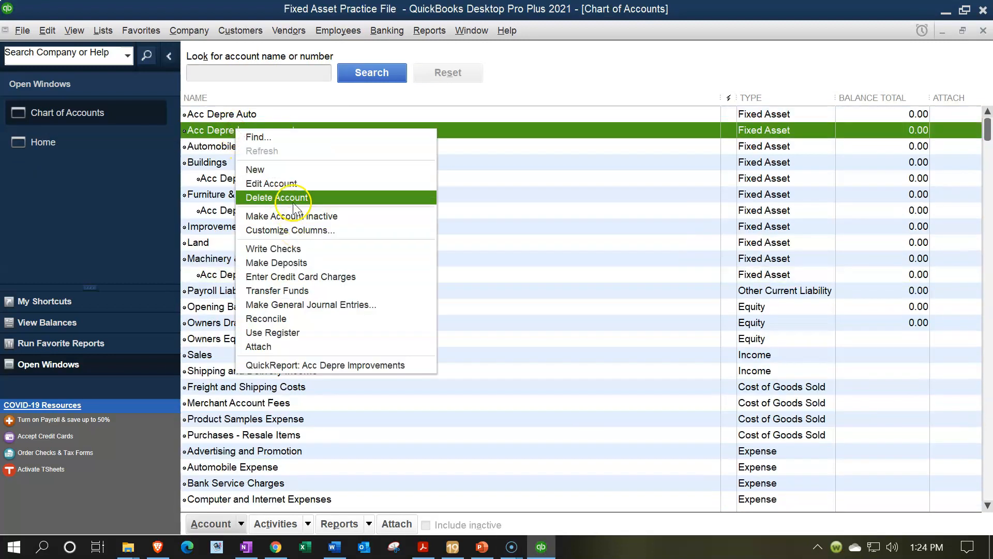
pyautogui.click(289, 184)
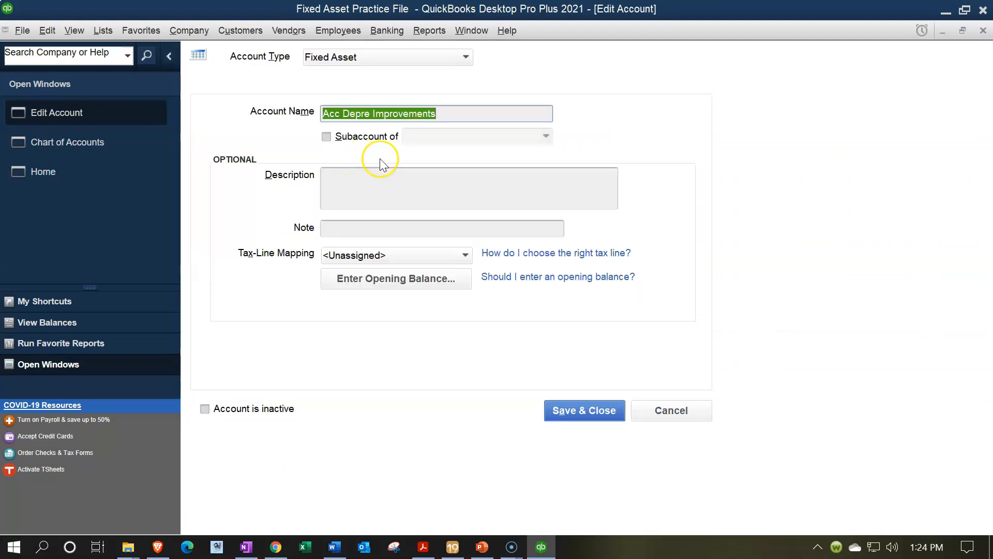
pyautogui.click(352, 139)
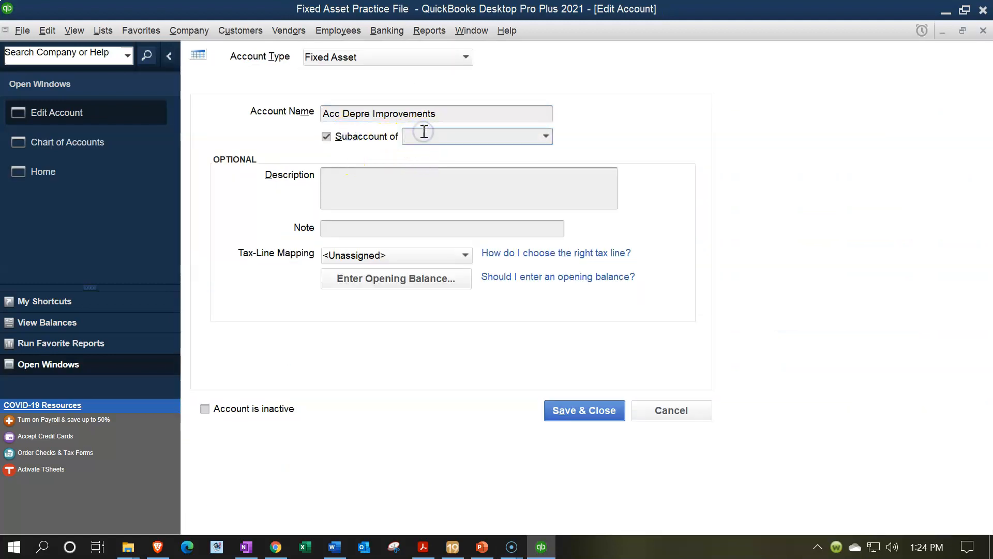
pyautogui.write('Improvements')
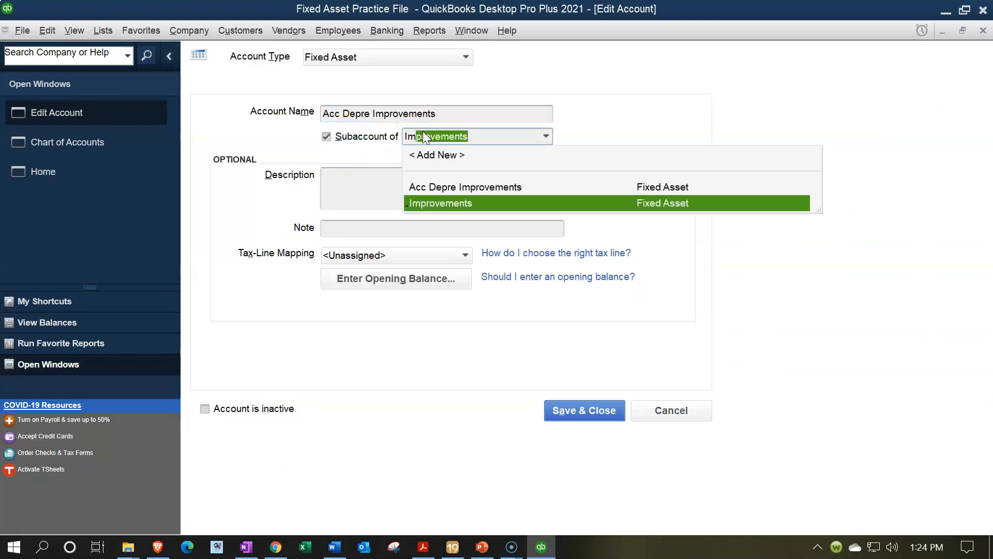
pyautogui.press('Tab')
pyautogui.click(573, 411)
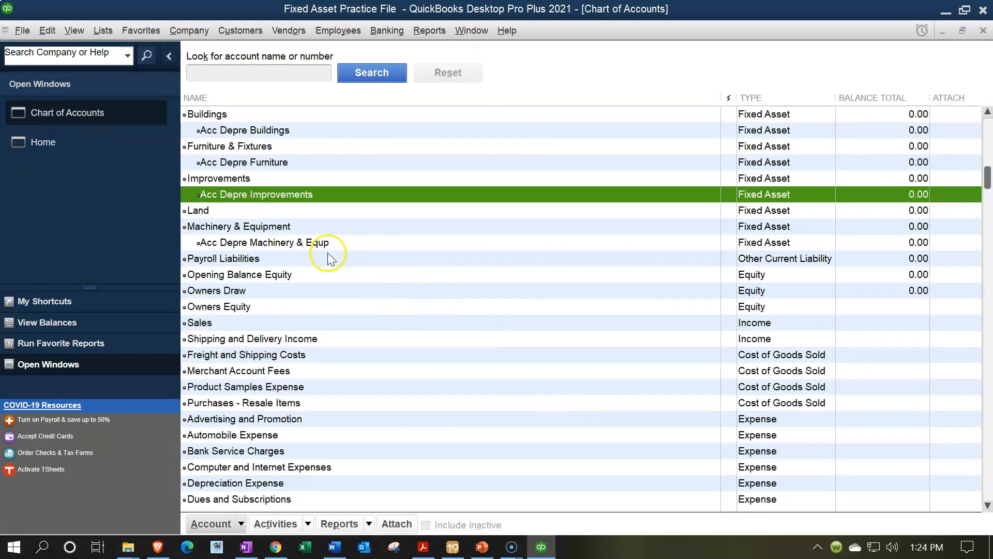
# Make the Acc Depre Auto account a subaccount of Automobiles & Transportation Eq and save it.
pyautogui.scroll(2, 263, 217)
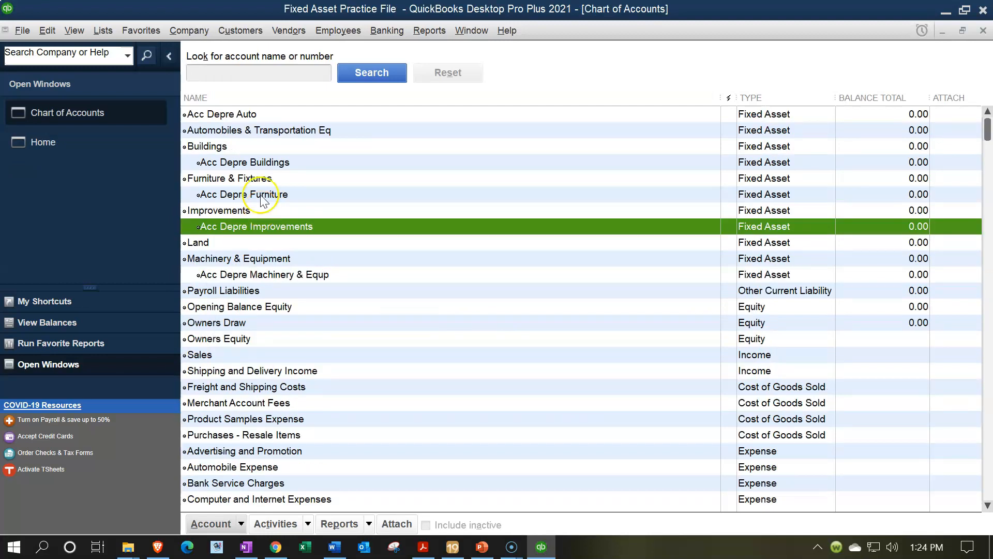
pyautogui.click(234, 114)
pyautogui.rightClick(233, 113)
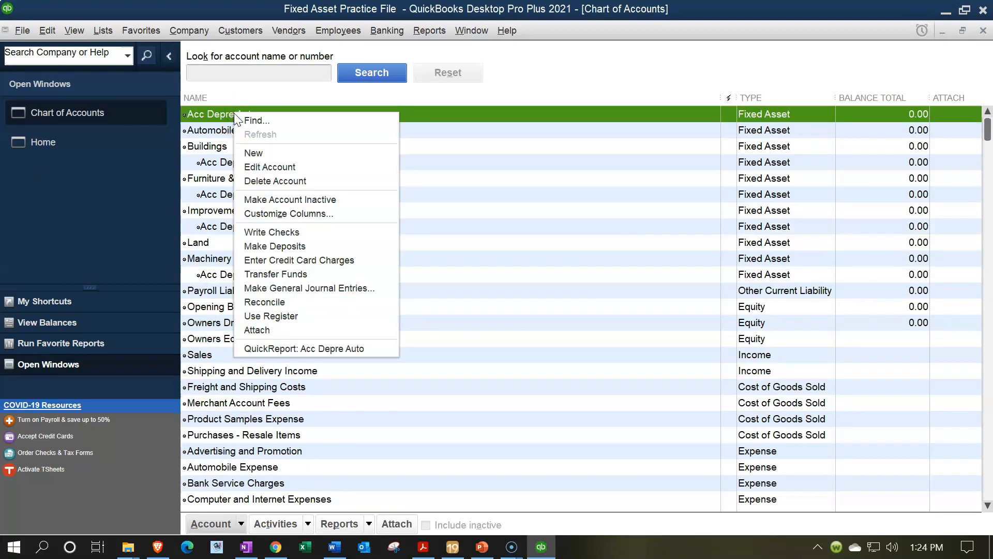
pyautogui.click(300, 167)
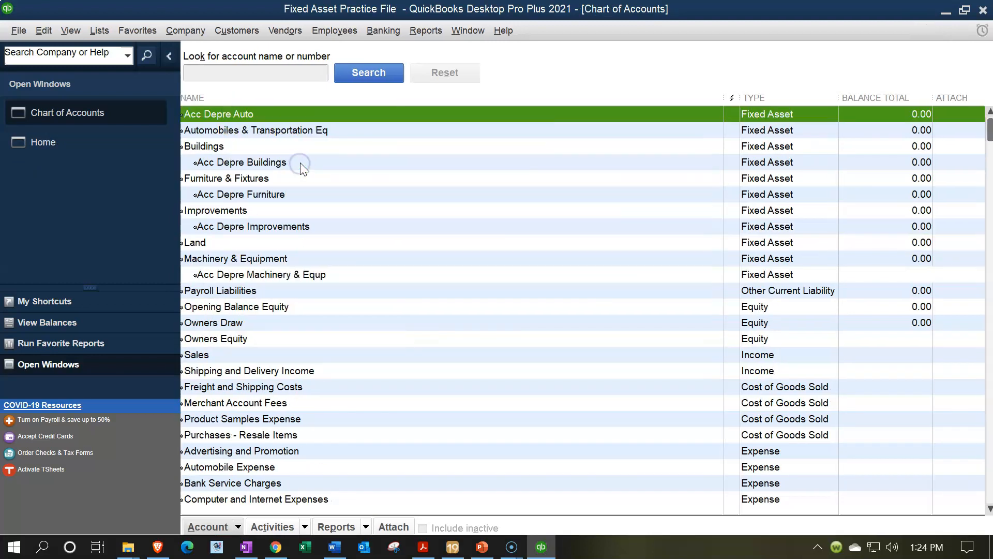
pyautogui.click(354, 146)
pyautogui.click(443, 136)
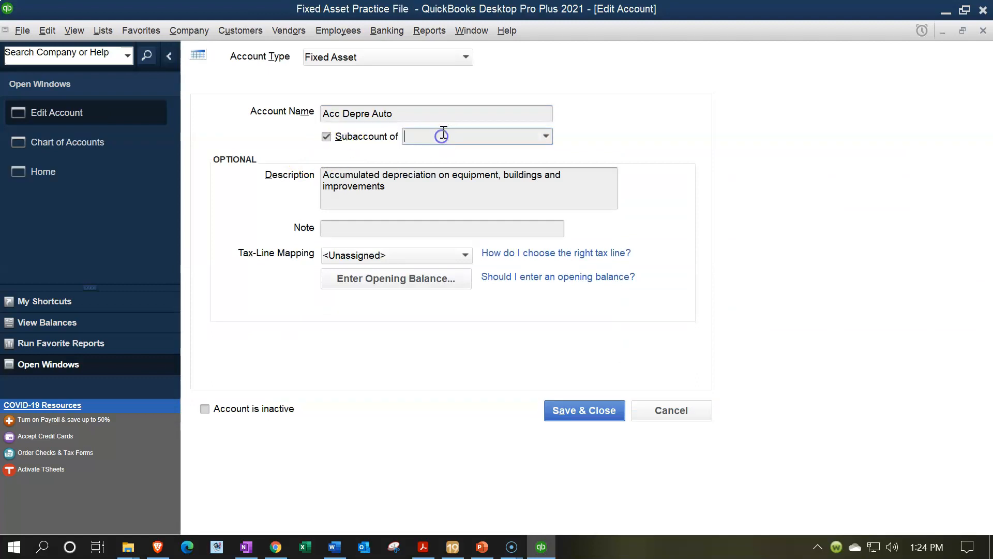
pyautogui.write('Au')
pyautogui.press('Tab')
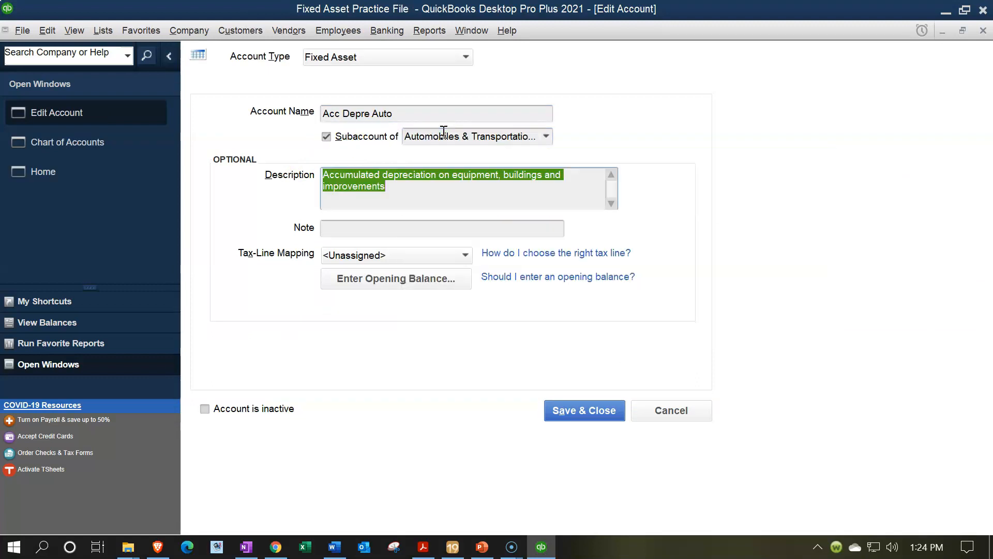
pyautogui.click(570, 407)
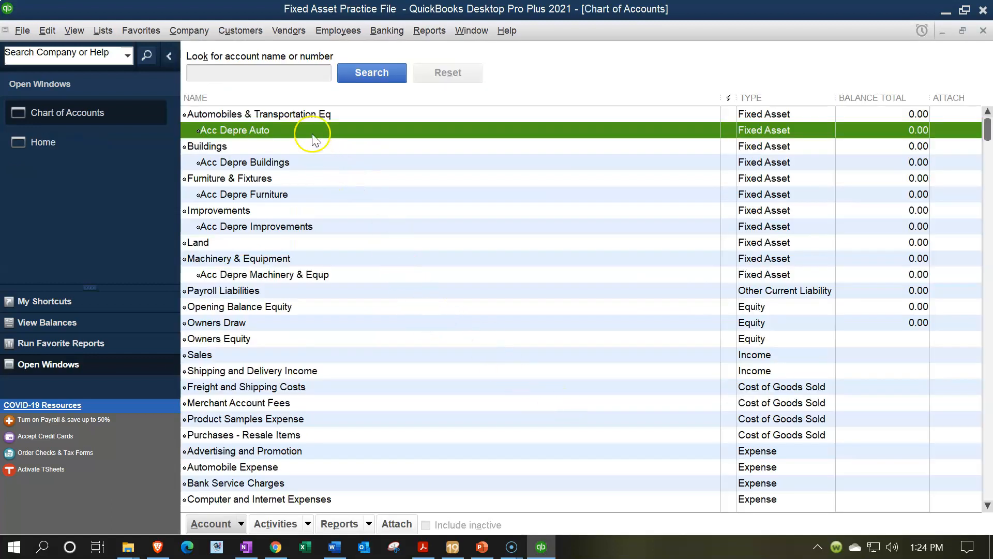
pyautogui.click(298, 115)
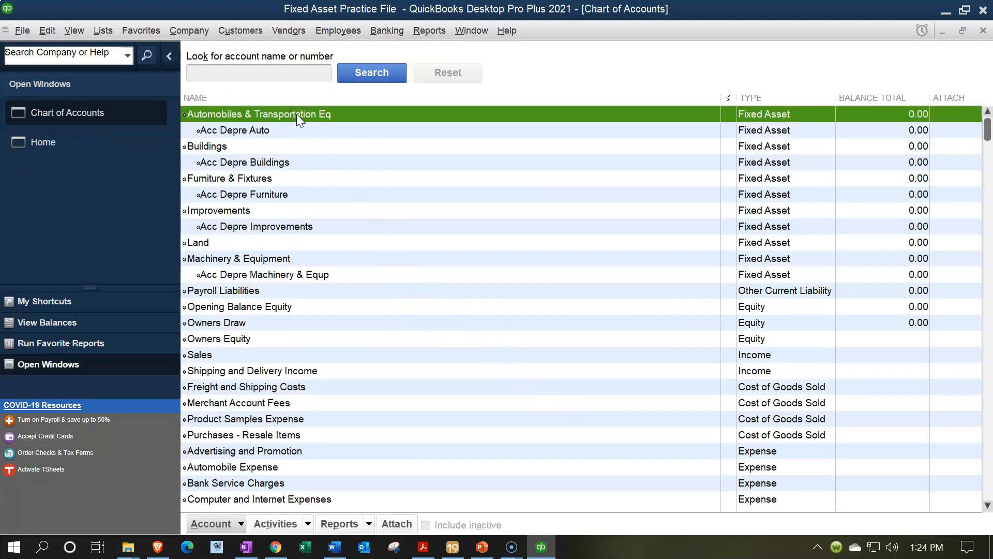
pyautogui.press('Down')
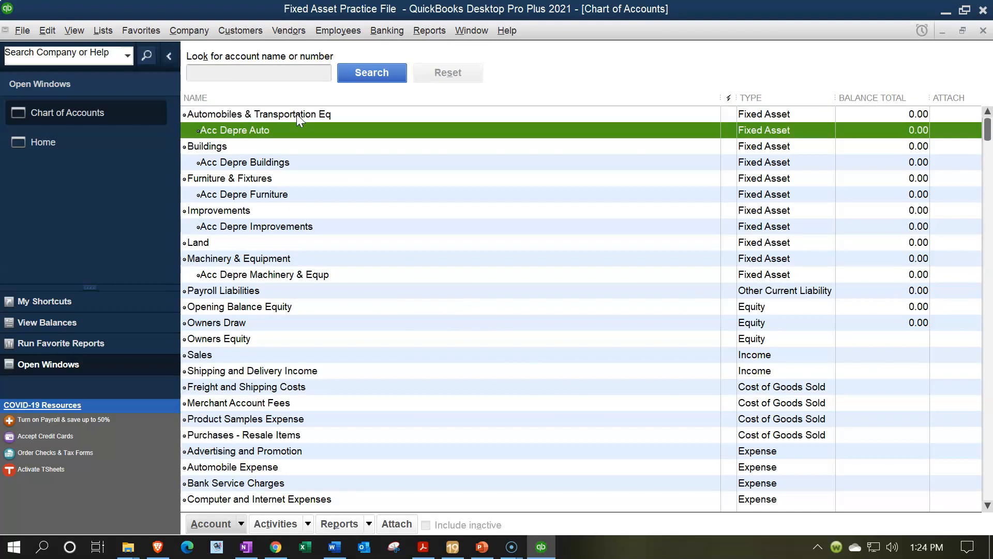
pyautogui.click(218, 243)
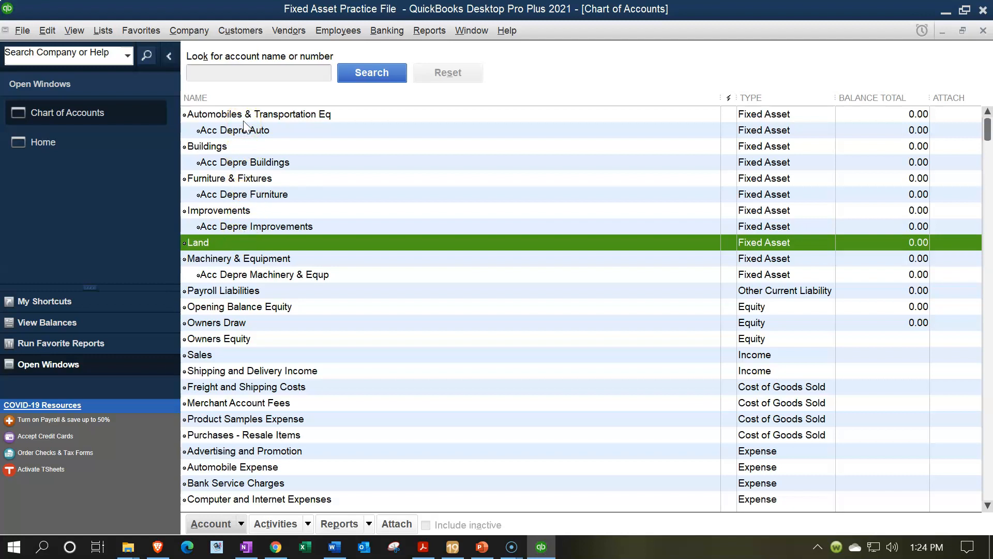
# Start an entry in the Automobiles & Transportation Eq register dated 01/15/2021 with an increase of 20,000.00.
pyautogui.doubleClick(313, 114)
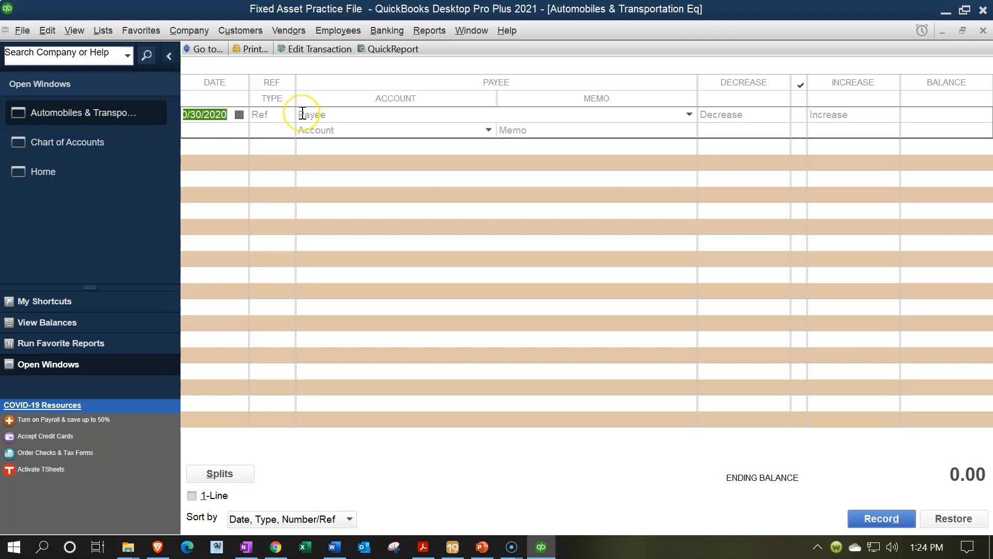
pyautogui.write('0115')
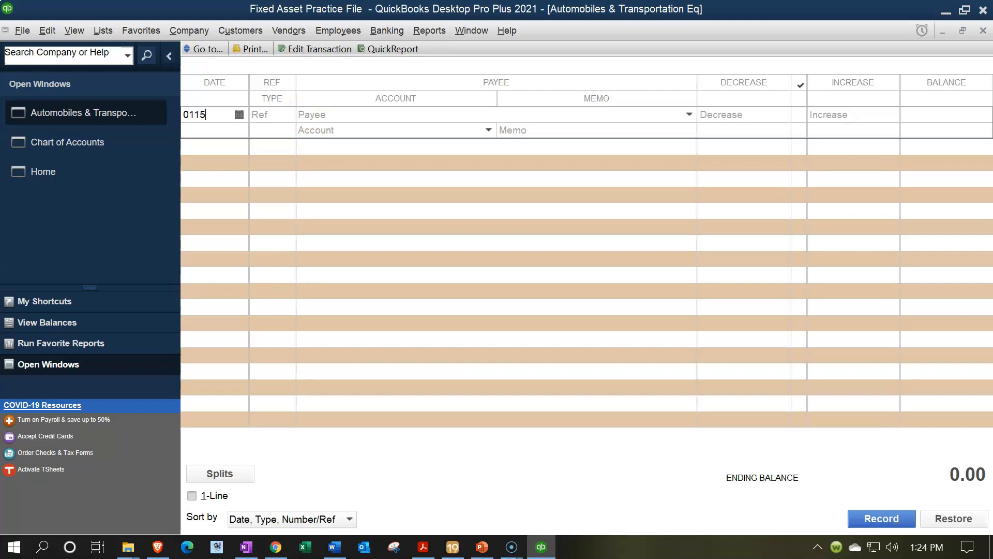
pyautogui.press('Tab')
pyautogui.press('Tab')
pyautogui.press('Tab')
pyautogui.press('Tab')
pyautogui.press('Tab')
pyautogui.write('20000')
pyautogui.press('Tab')
pyautogui.press('Tab')
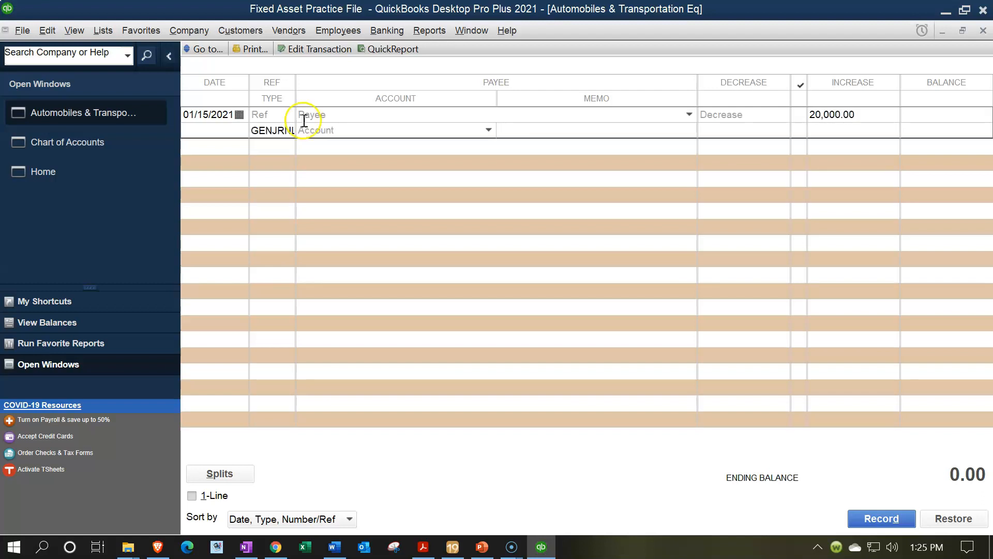
# Create a Bank account named Checking from the entry's account choice and use it as the offsetting account.
pyautogui.click(332, 131)
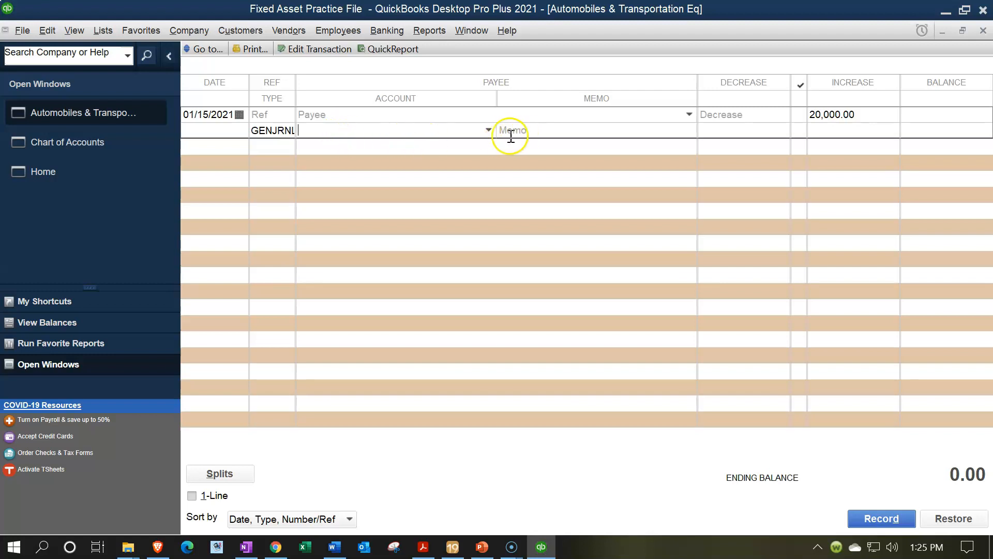
pyautogui.click(486, 130)
pyautogui.scroll(7, 445, 196)
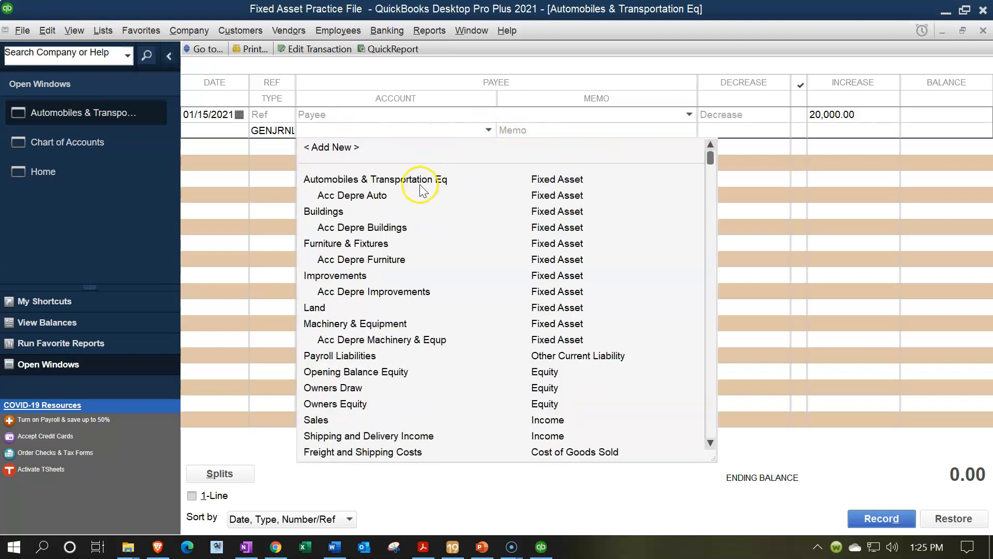
pyautogui.click(341, 147)
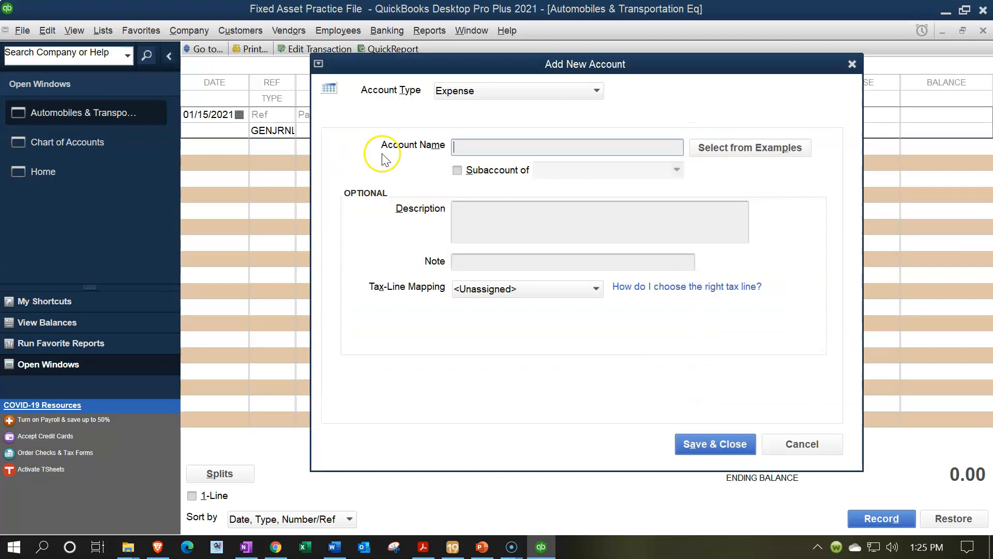
pyautogui.click(541, 89)
pyautogui.click(458, 109)
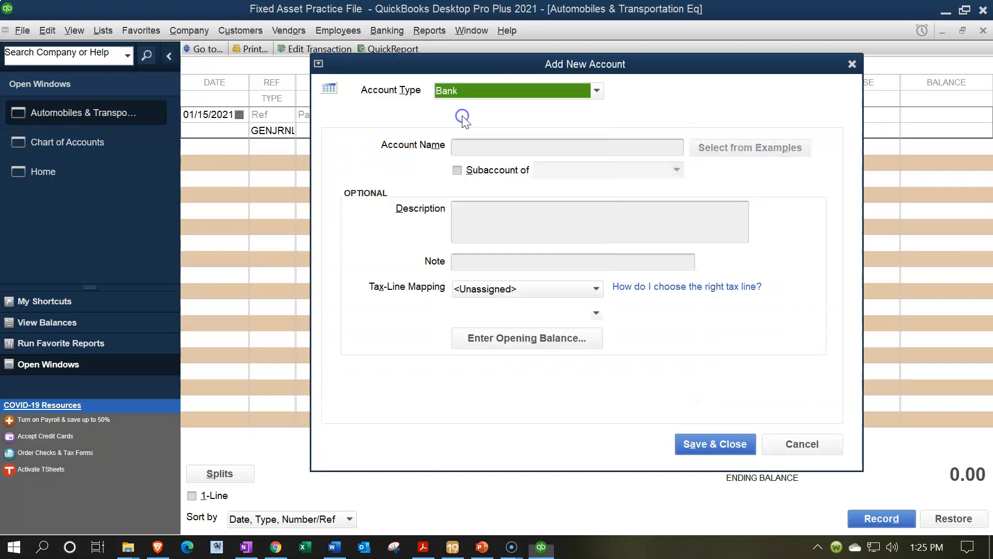
pyautogui.click(459, 141)
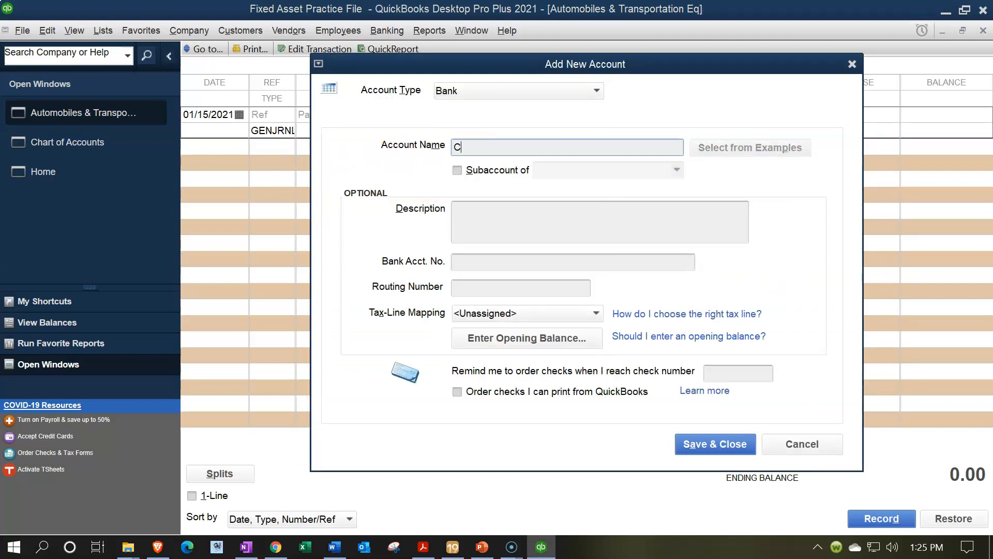
pyautogui.click(690, 442)
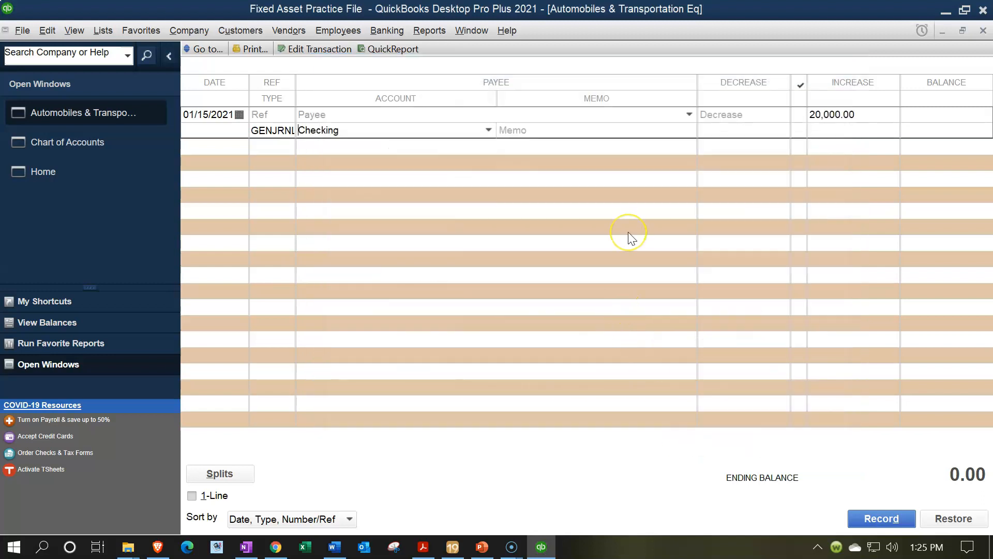
# Record the automobile entry, accepting its future date, and close the register.
pyautogui.click(630, 237)
pyautogui.click(471, 217)
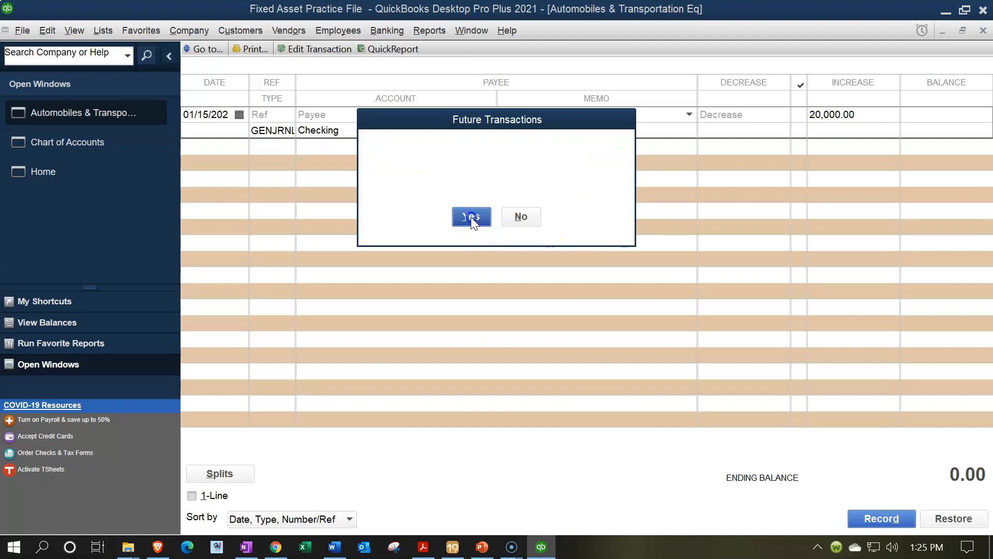
pyautogui.click(984, 30)
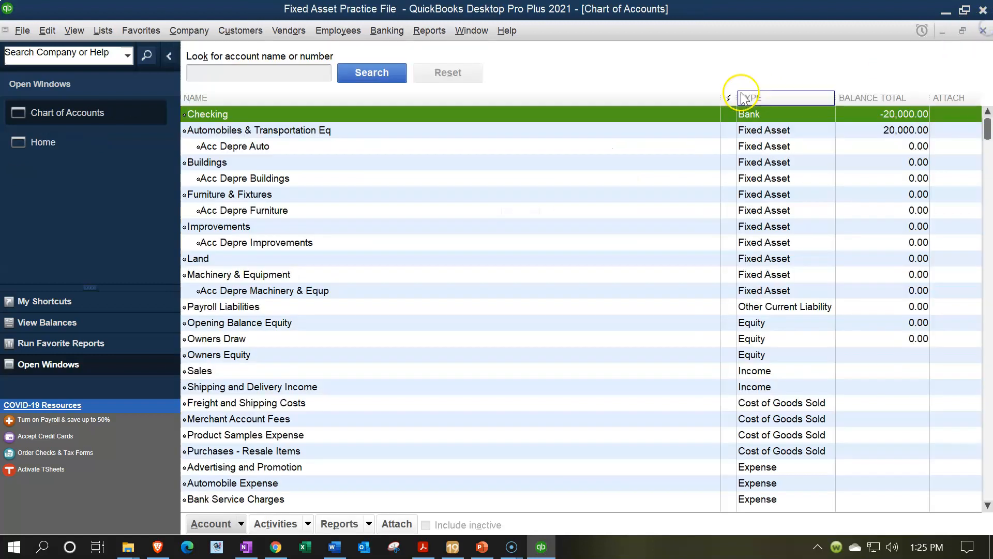
# Open the register of the Acc Depre Auto account for a new entry.
pyautogui.doubleClick(318, 151)
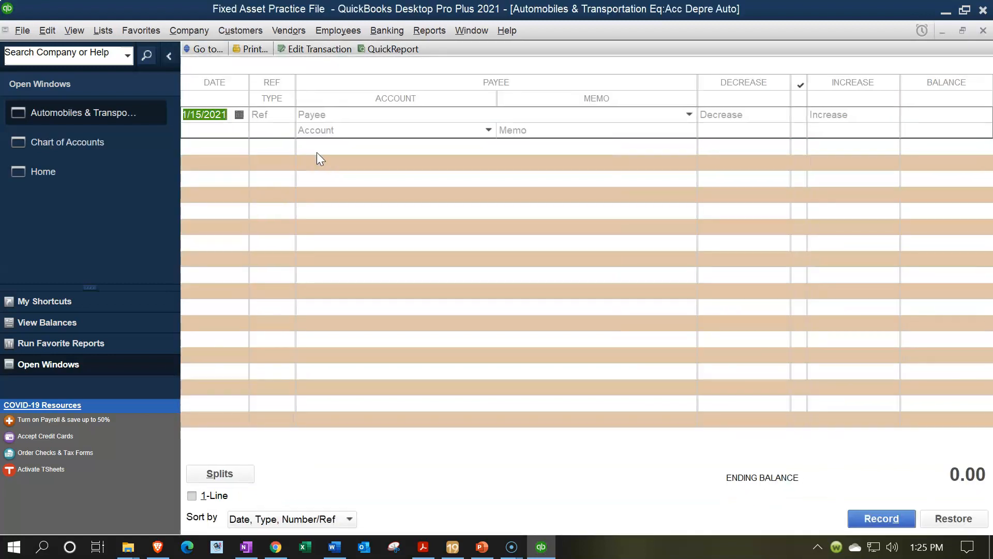
pyautogui.press('Tab')
pyautogui.press('Tab')
pyautogui.write('Depreciatio')
pyautogui.press('BackSpace')
pyautogui.press('BackSpace')
pyautogui.press('BackSpace')
pyautogui.press('BackSpace')
pyautogui.press('BackSpace')
pyautogui.press('BackSpace')
pyautogui.press('BackSpace')
pyautogui.press('BackSpace')
pyautogui.press('BackSpace')
pyautogui.press('BackSpace')
pyautogui.press('BackSpace')
# Record a decrease of 5,000.00 against Depreciation Expense, accepting the future date, and close the Acc Depre Auto register.
pyautogui.press('Tab')
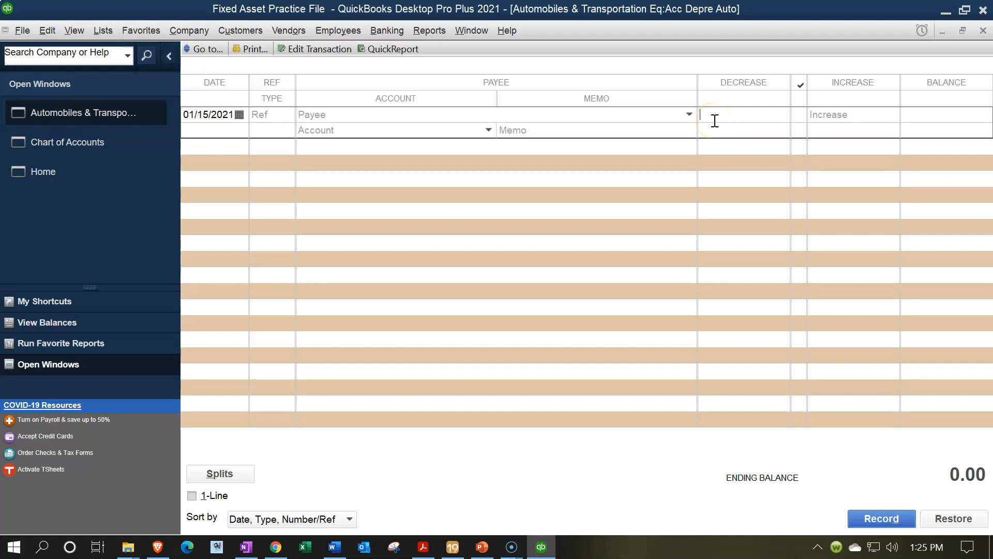
pyautogui.press('Tab')
pyautogui.press('Tab')
pyautogui.click(319, 128)
pyautogui.write('Depreciation Expense')
pyautogui.press('Tab')
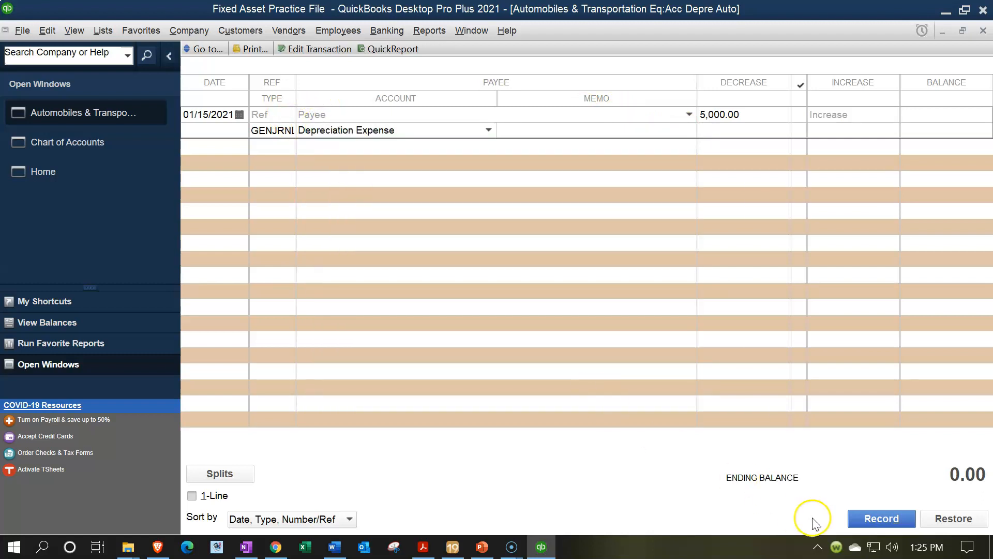
pyautogui.click(882, 518)
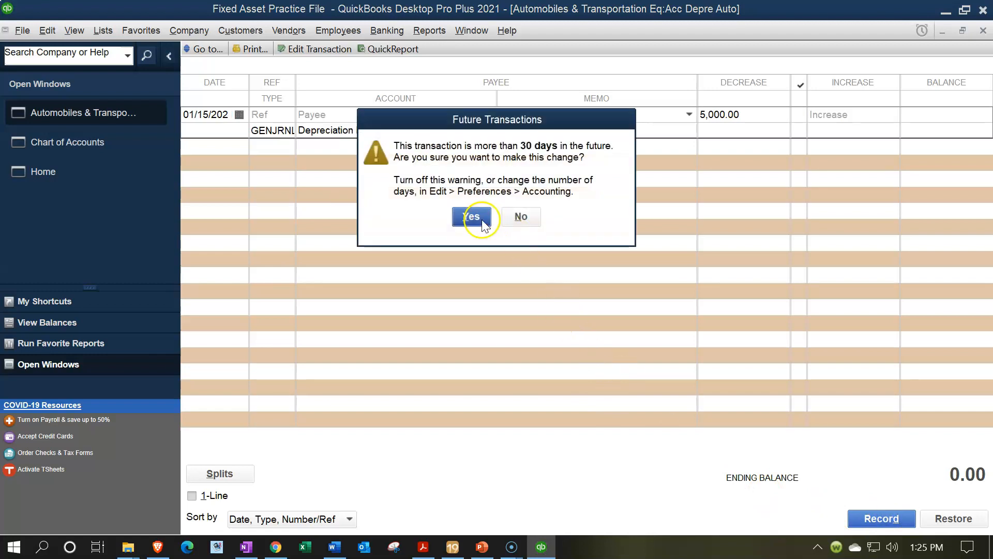
pyautogui.click(471, 217)
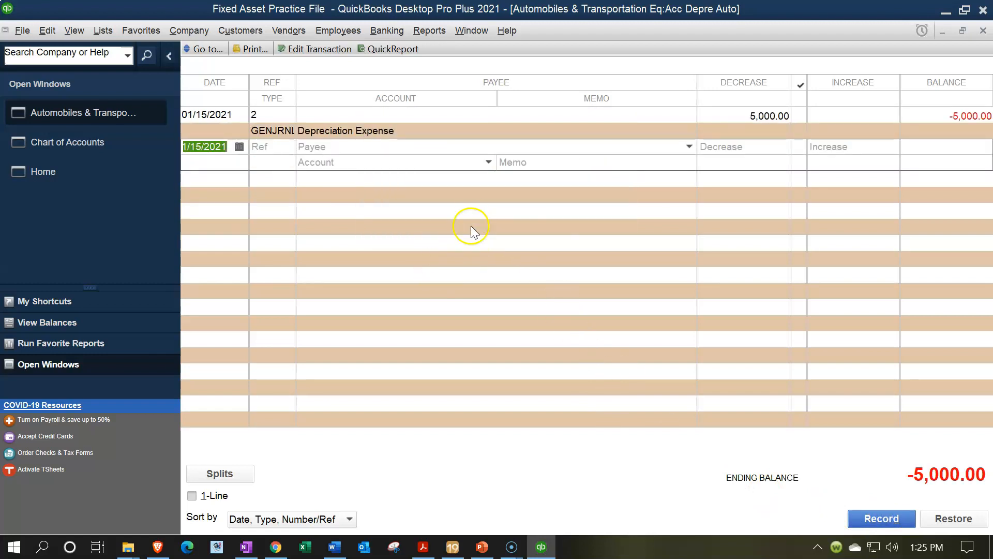
pyautogui.click(984, 31)
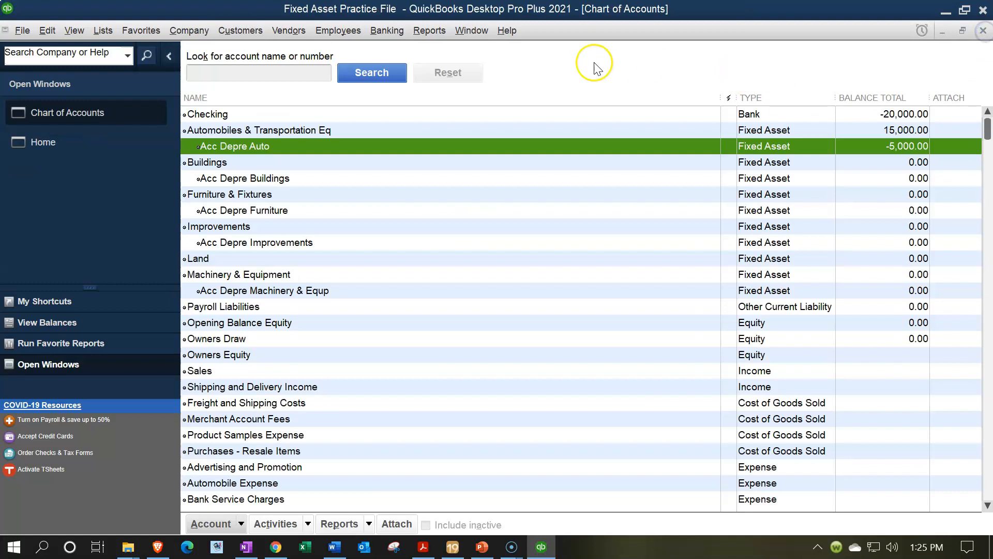
# Run the Balance Sheet Standard report as of 12/31/2021.
pyautogui.click(427, 30)
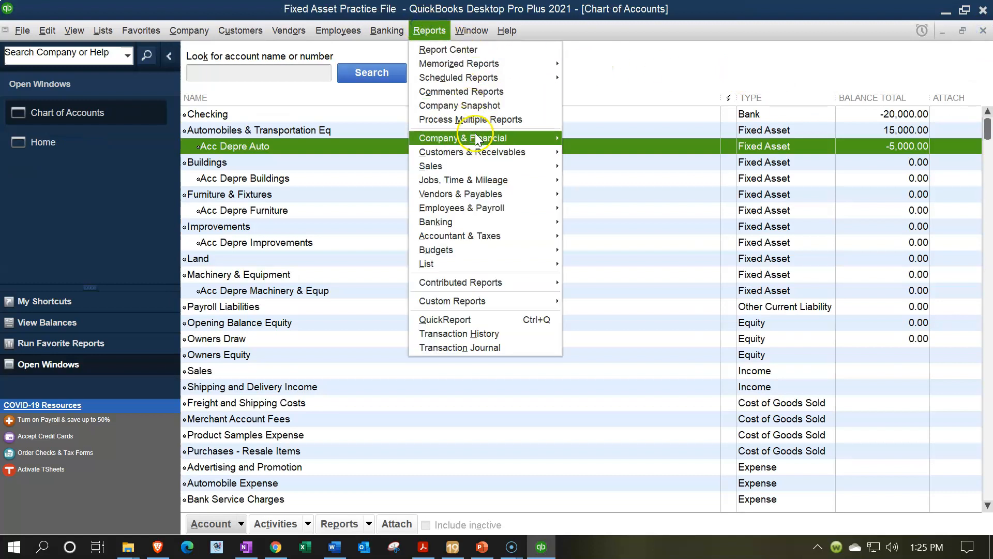
pyautogui.moveTo(461, 138)
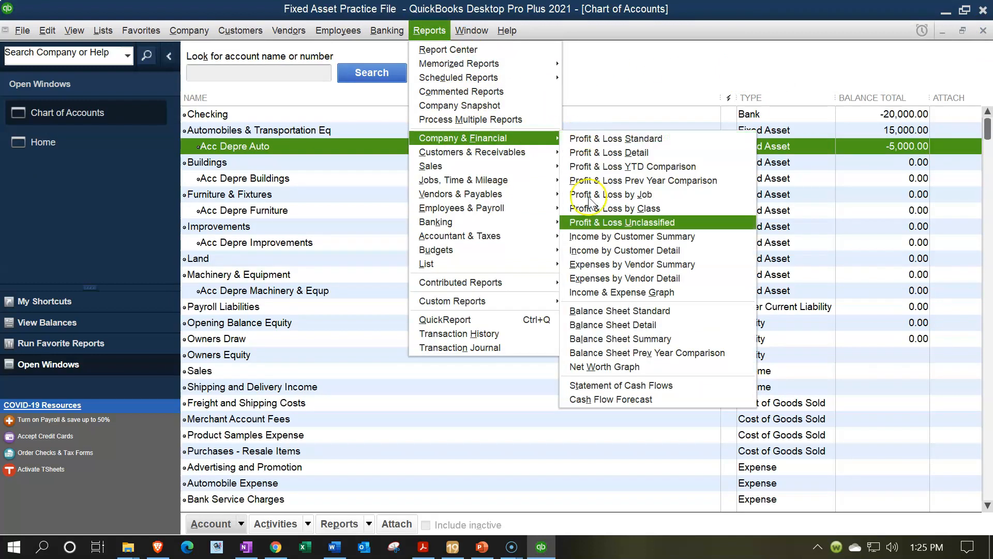
pyautogui.click(605, 311)
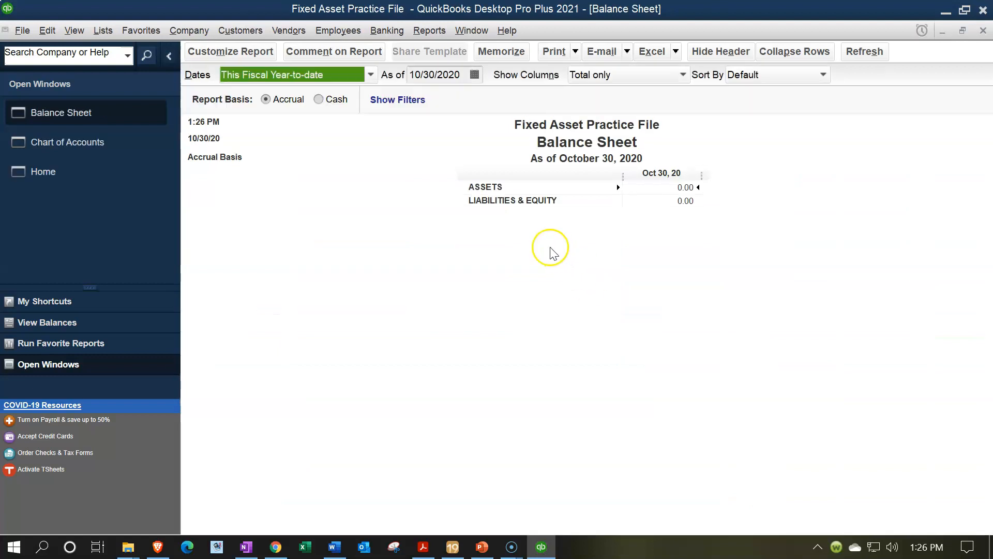
pyautogui.press('Tab')
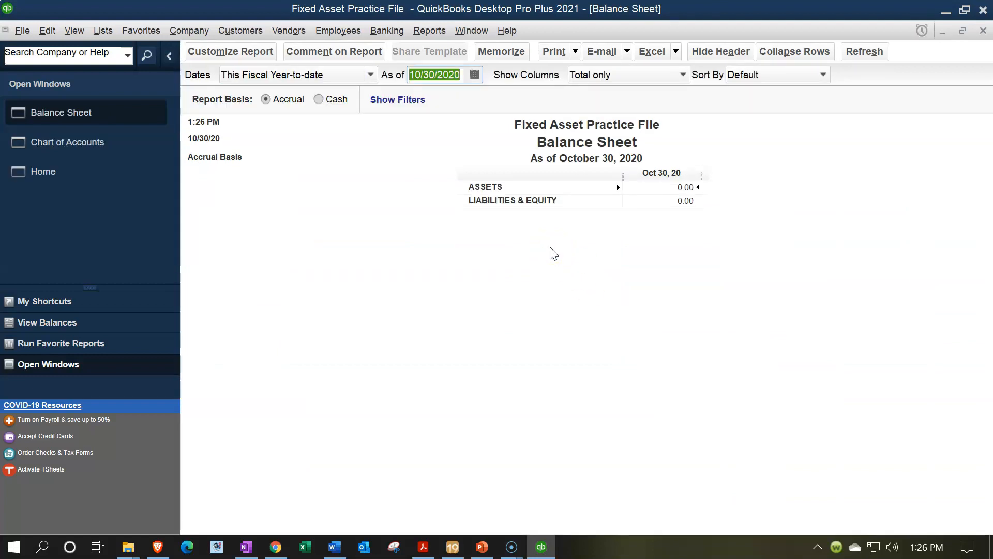
pyautogui.write('12/31/2021')
pyautogui.press('Tab')
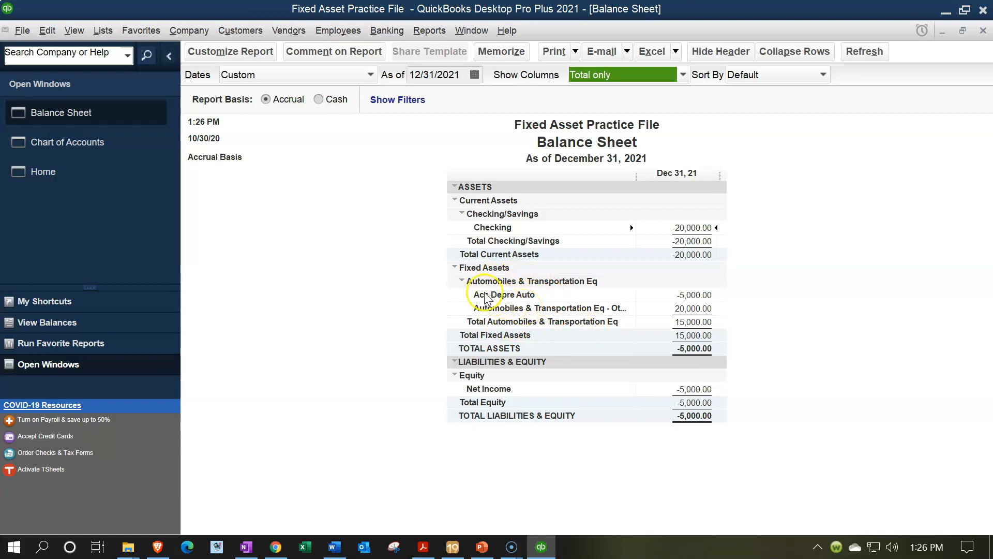
# Review the Automobiles & Transportation Eq lines on the balance sheet with the account name column widened, and close the report.
pyautogui.click(462, 280)
pyautogui.click(470, 281)
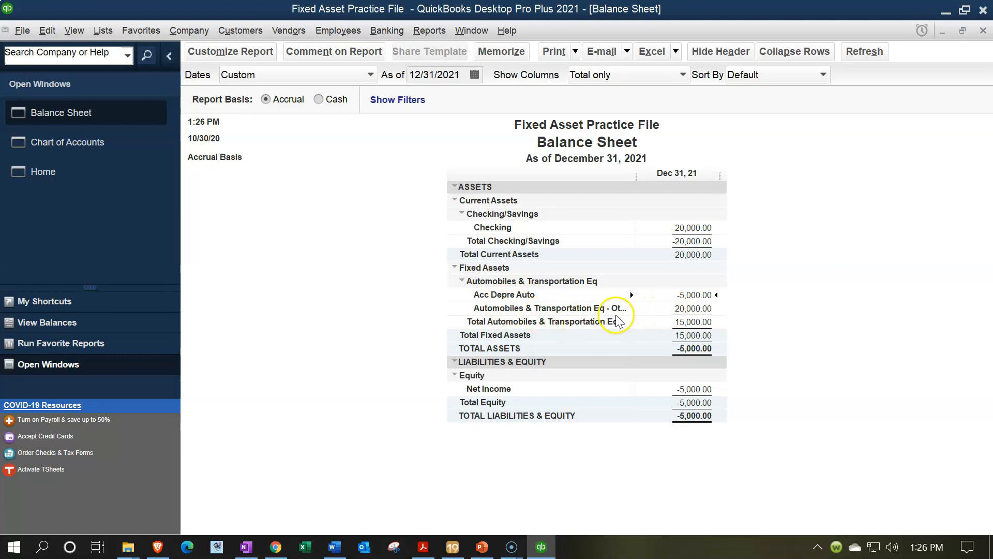
pyautogui.click(540, 296)
pyautogui.moveTo(636, 175); pyautogui.dragTo(673, 175)
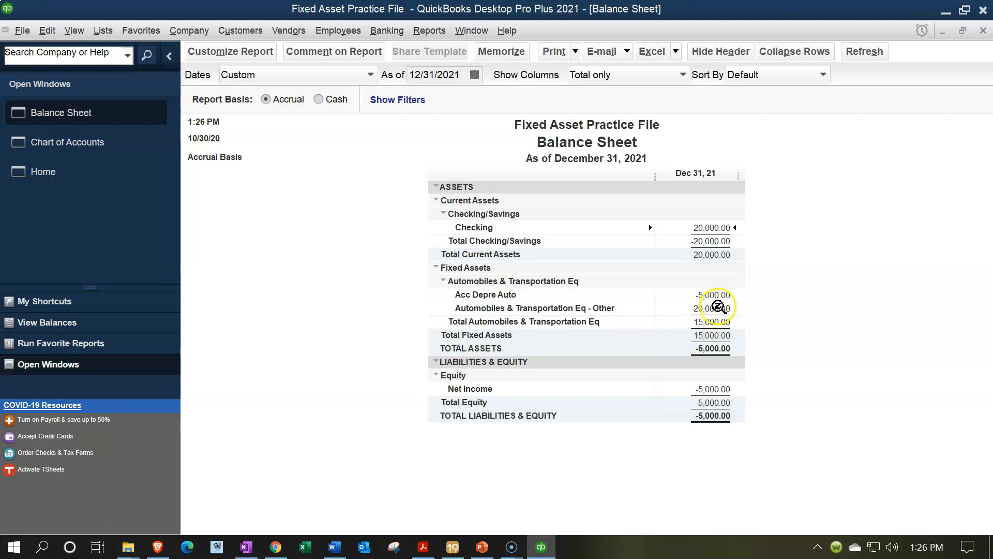
pyautogui.click(982, 30)
pyautogui.click(574, 256)
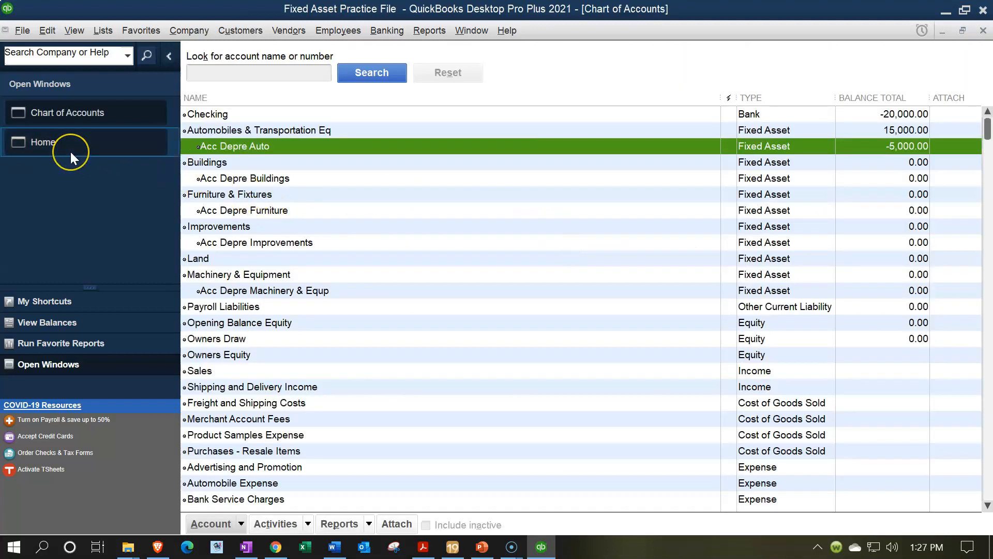
# Delete the 20,000.00 Checking journal entry from the Automobiles & Transportation Eq register, confirming the deletion.
pyautogui.click(243, 129)
pyautogui.doubleClick(243, 130)
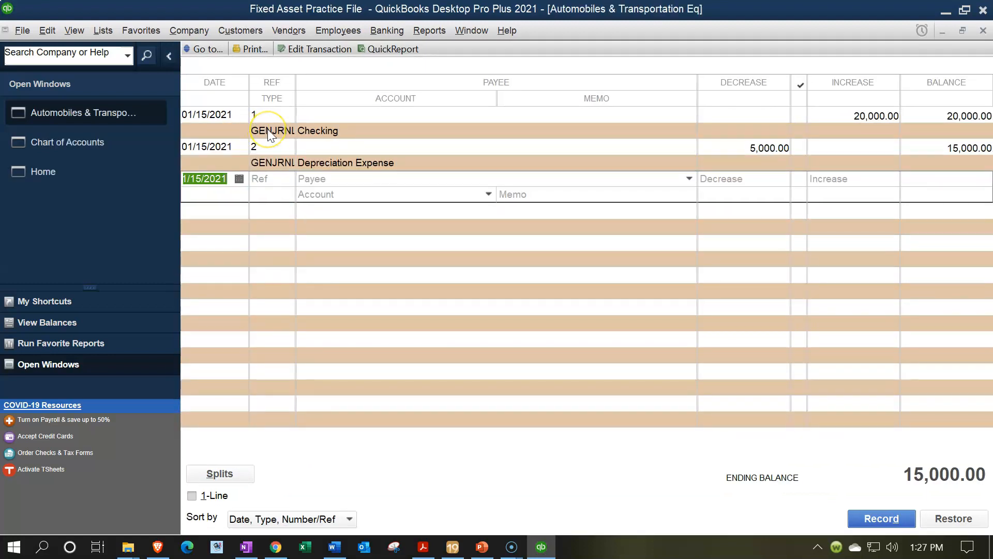
pyautogui.click(268, 129)
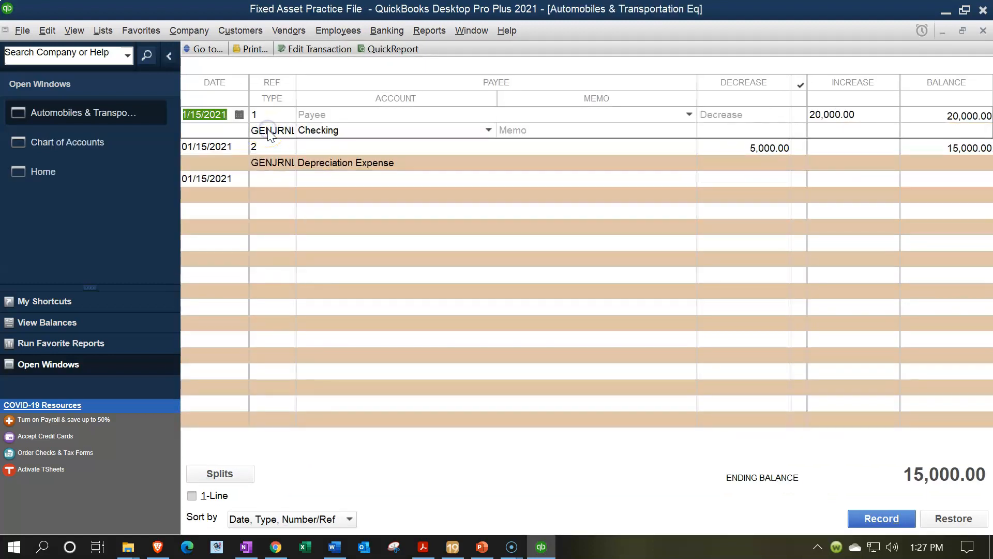
pyautogui.rightClick(268, 130)
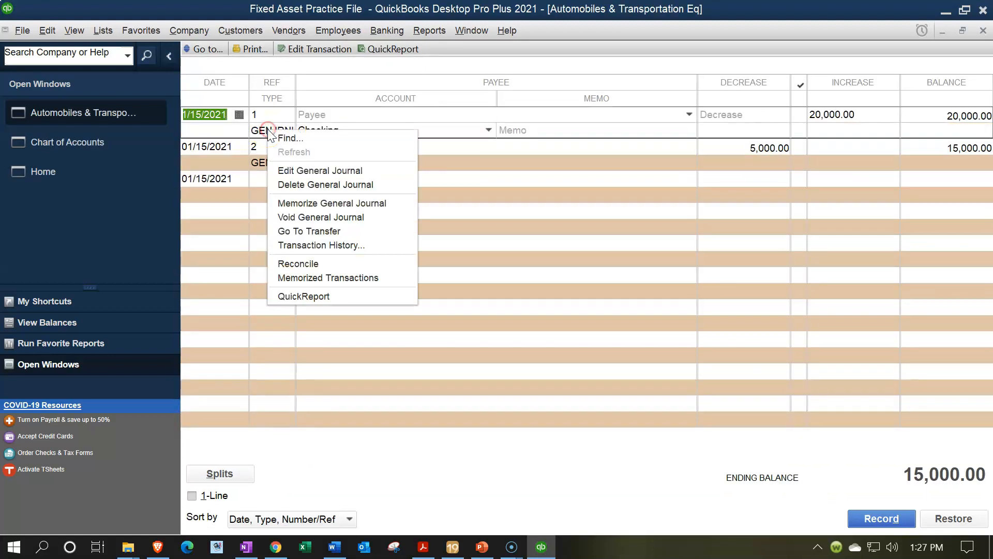
pyautogui.click(300, 185)
pyautogui.click(469, 215)
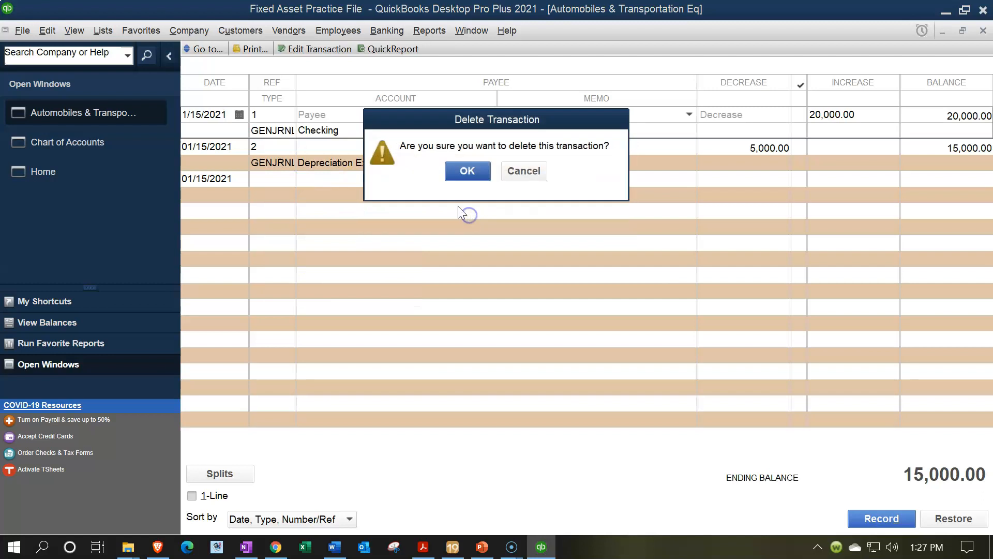
pyautogui.click(461, 170)
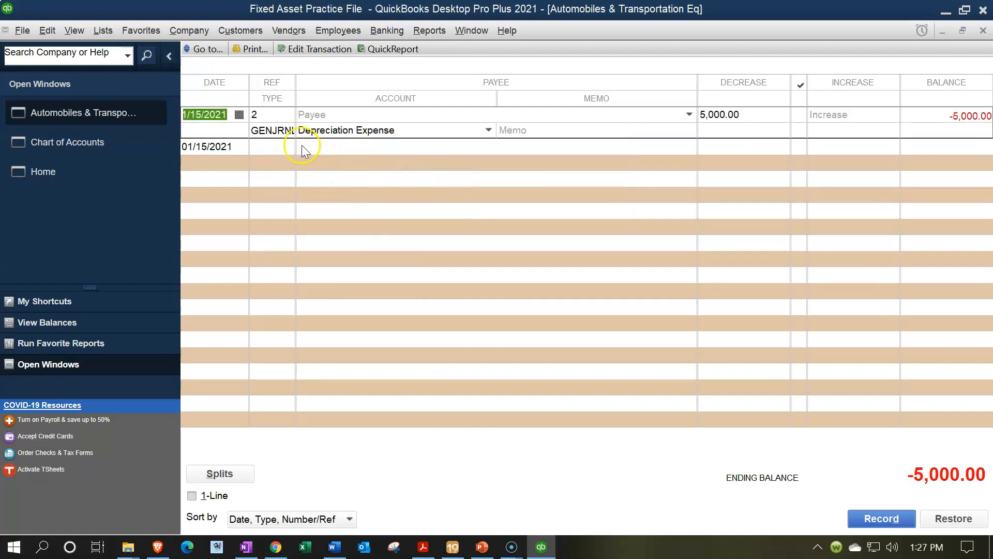
# Delete the 5,000.00 Depreciation Expense journal entry from the Automobiles & Transportation Eq register, accepting the future date and confirming the deletion.
pyautogui.rightClick(277, 133)
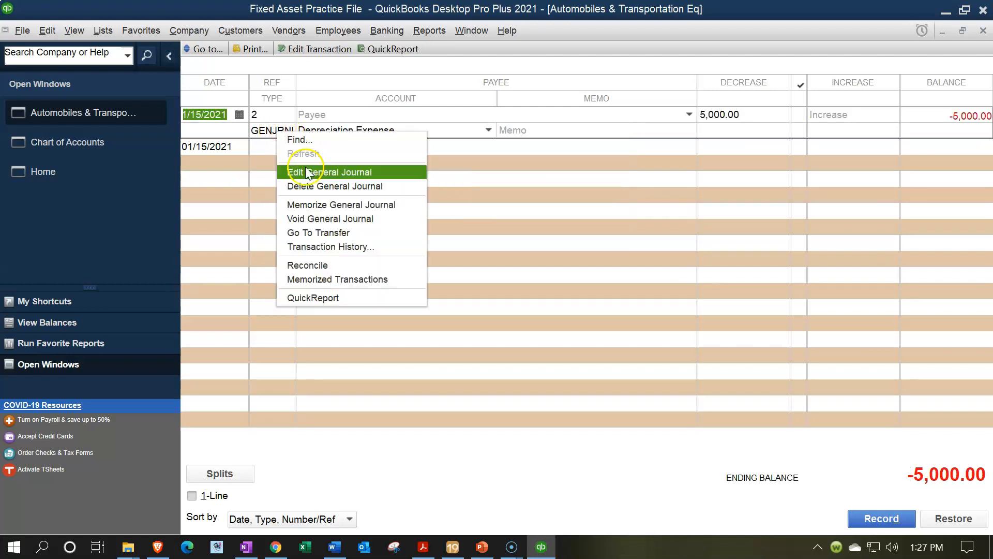
pyautogui.click(311, 185)
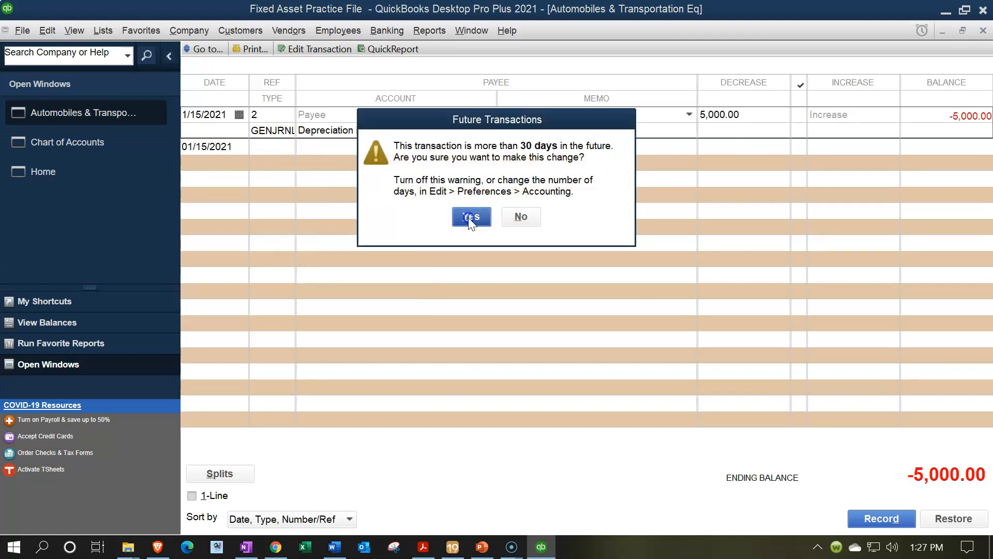
pyautogui.click(469, 216)
pyautogui.click(467, 172)
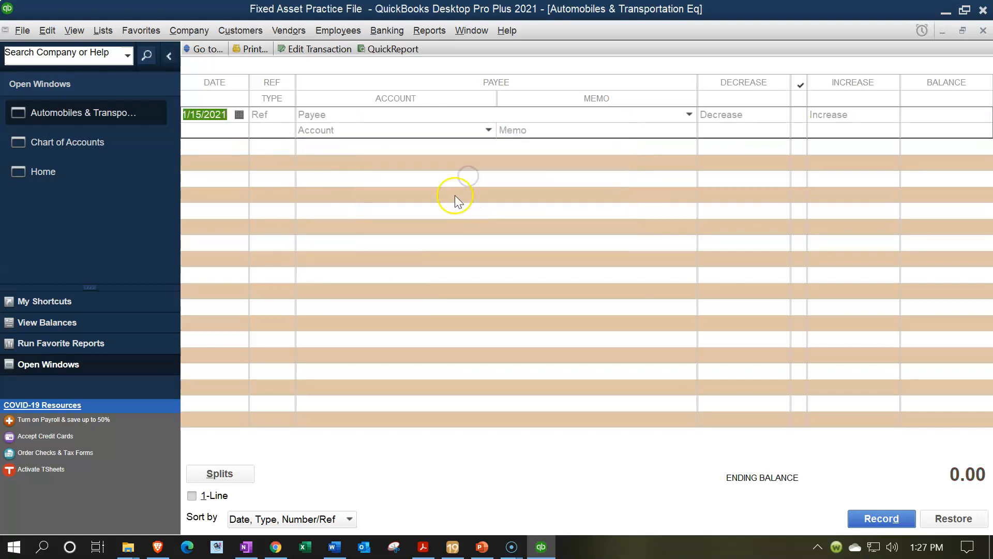
# Return to the chart of accounts and run the Balance Sheet Standard report as of 12/31/2021.
pyautogui.click(78, 147)
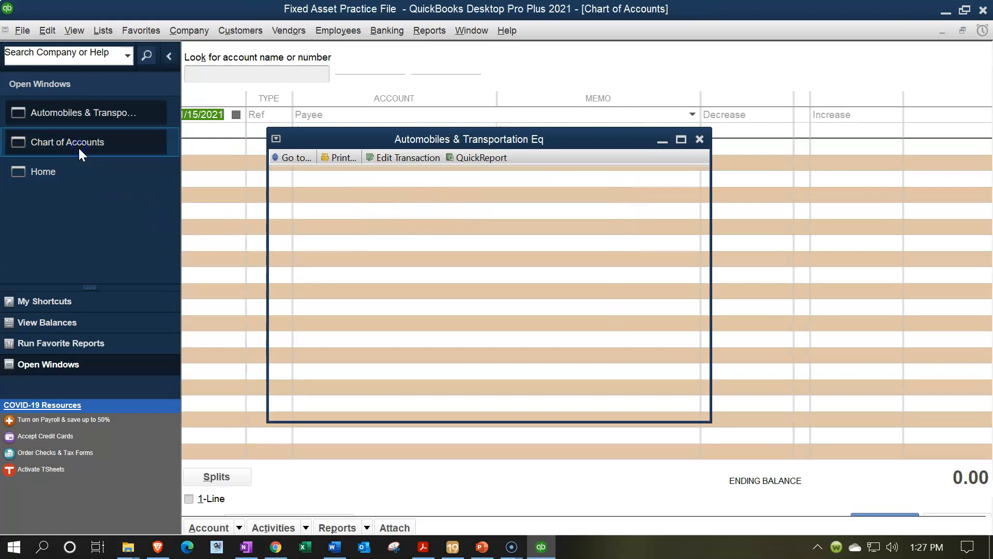
pyautogui.click(427, 33)
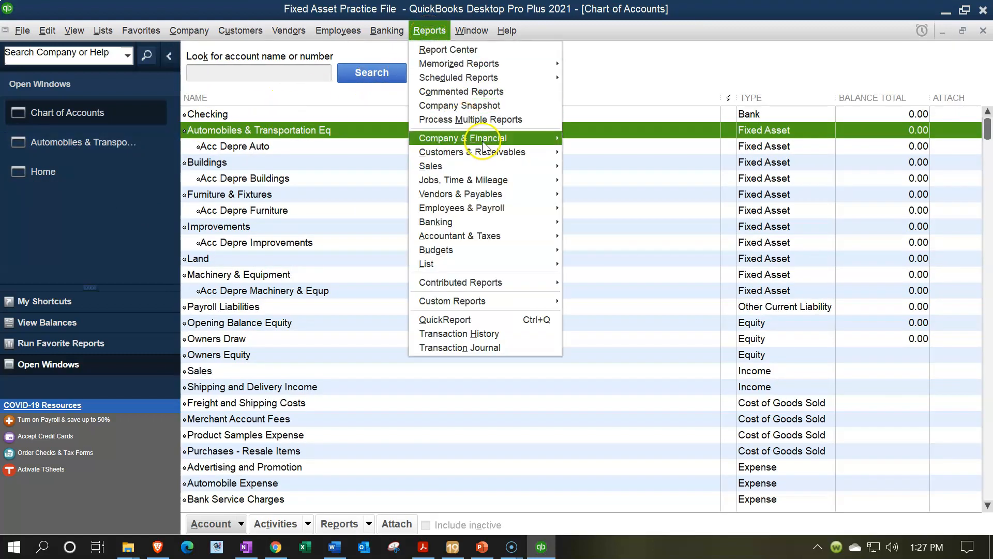
pyautogui.moveTo(517, 137)
pyautogui.click(619, 309)
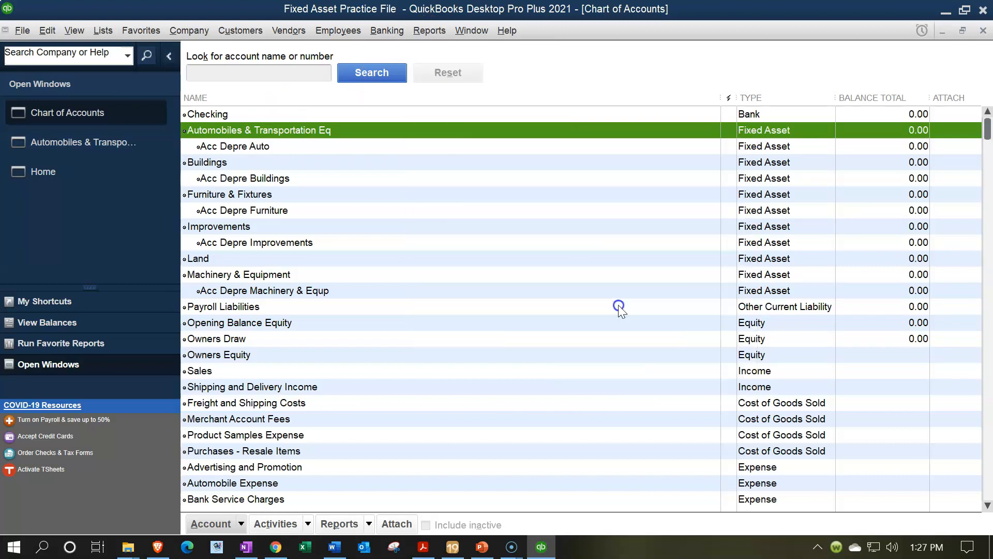
pyautogui.press('Tab')
pyautogui.write('123121')
pyautogui.press('Tab')
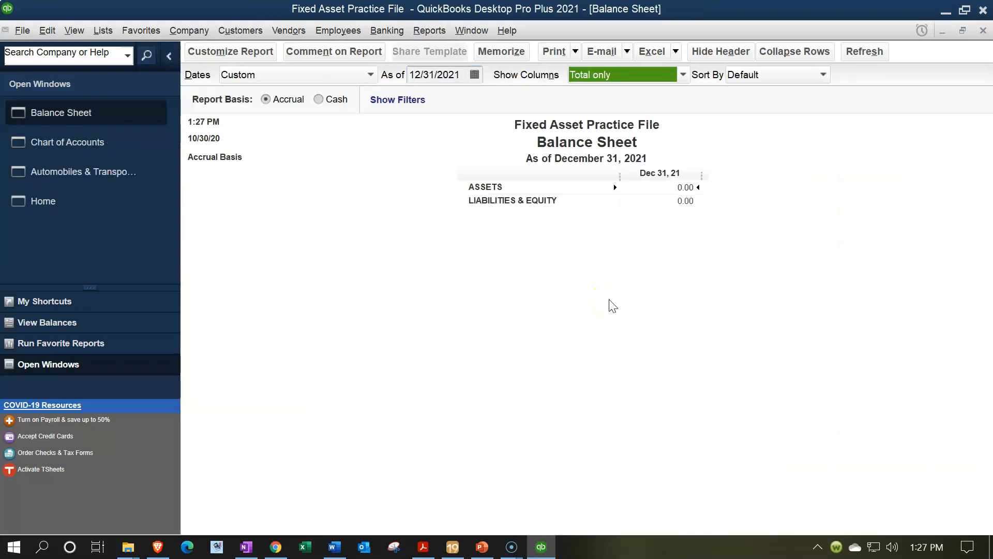
# Examine the fixed asset accounts in the chart of accounts and compare them with the Fixed Asset Categories slide in PowerPoint.
pyautogui.click(113, 152)
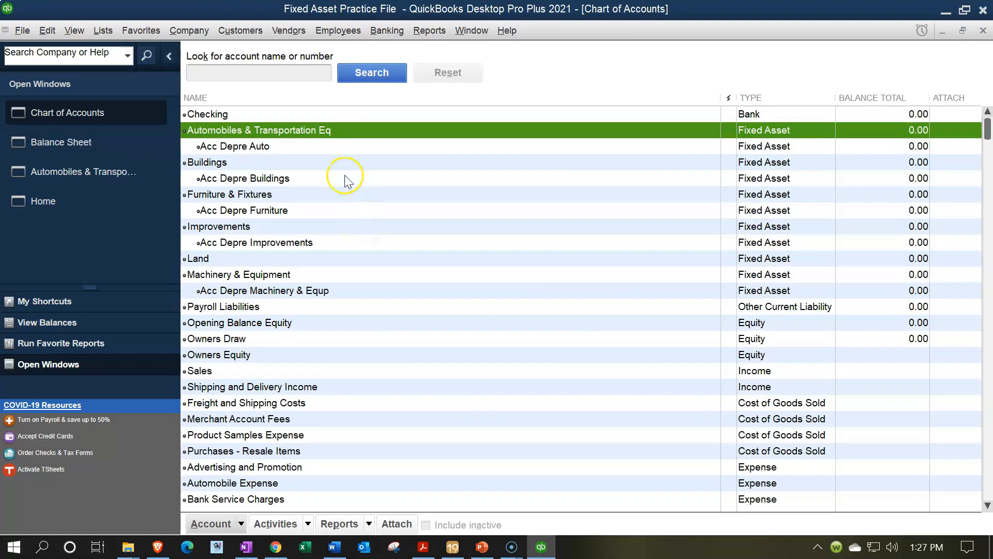
pyautogui.click(319, 161)
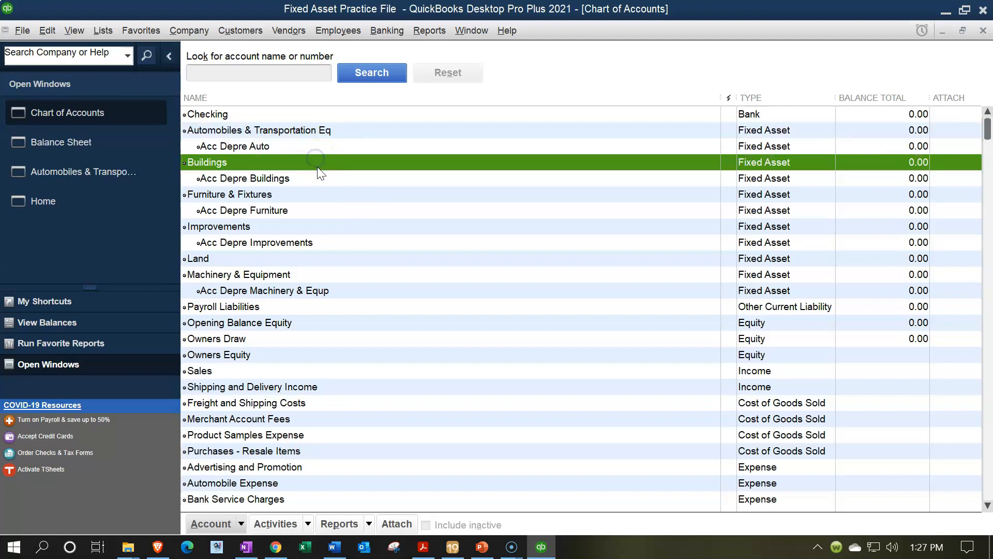
pyautogui.click(311, 196)
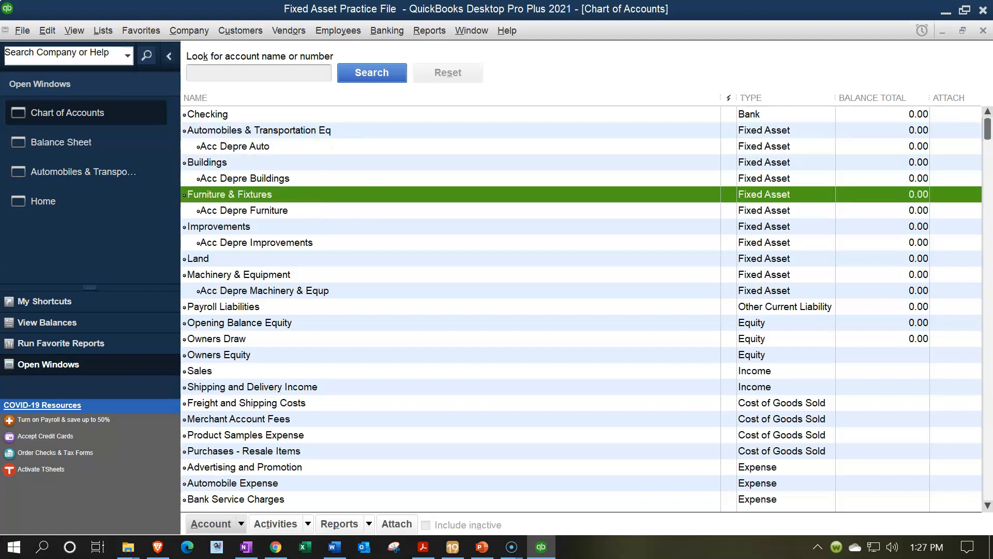
pyautogui.click(481, 546)
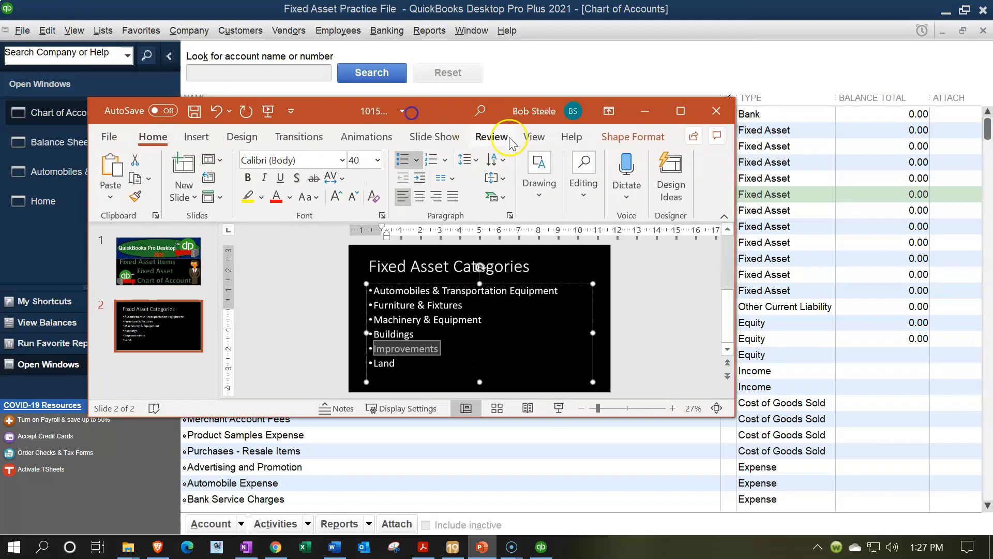
pyautogui.click(681, 111)
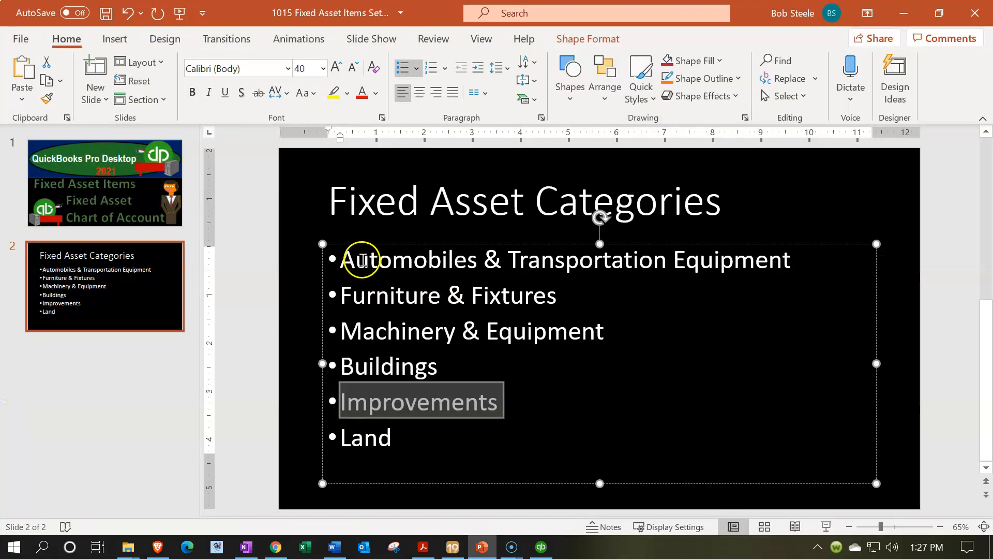
# View the Depre Sch Book.pdf depreciation schedule in Acrobat Reader, minimize it, and switch back to the QuickBooks chart of accounts.
pyautogui.click(424, 548)
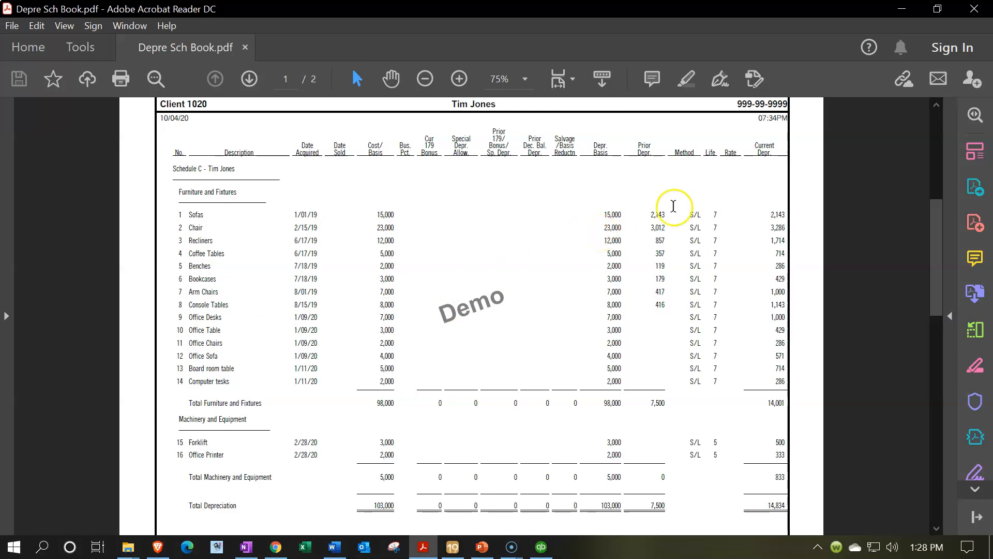
pyautogui.click(902, 9)
pyautogui.click(540, 546)
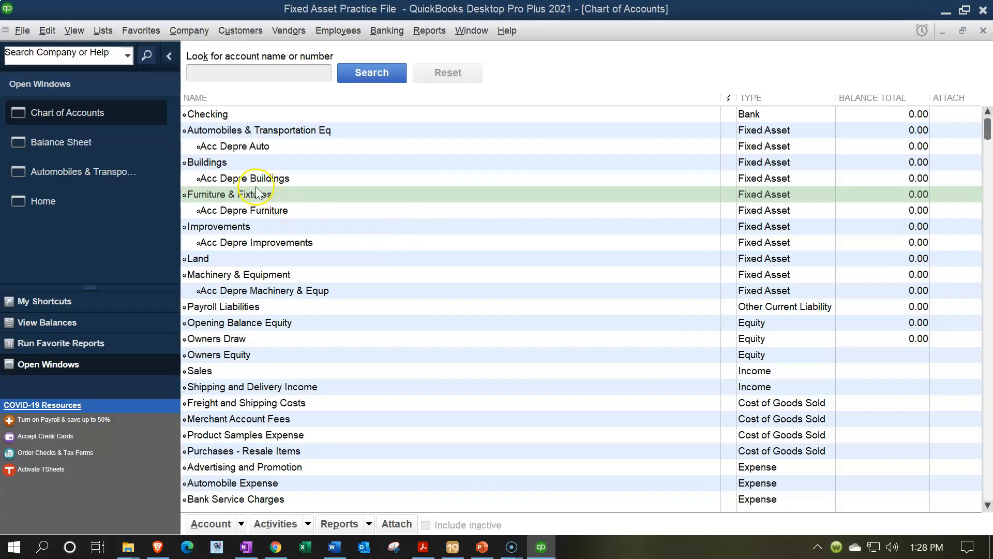
# Examine the Buildings accounts and the other fixed asset subaccounts alongside the Depreciation Expense account in the chart of accounts.
pyautogui.click(240, 177)
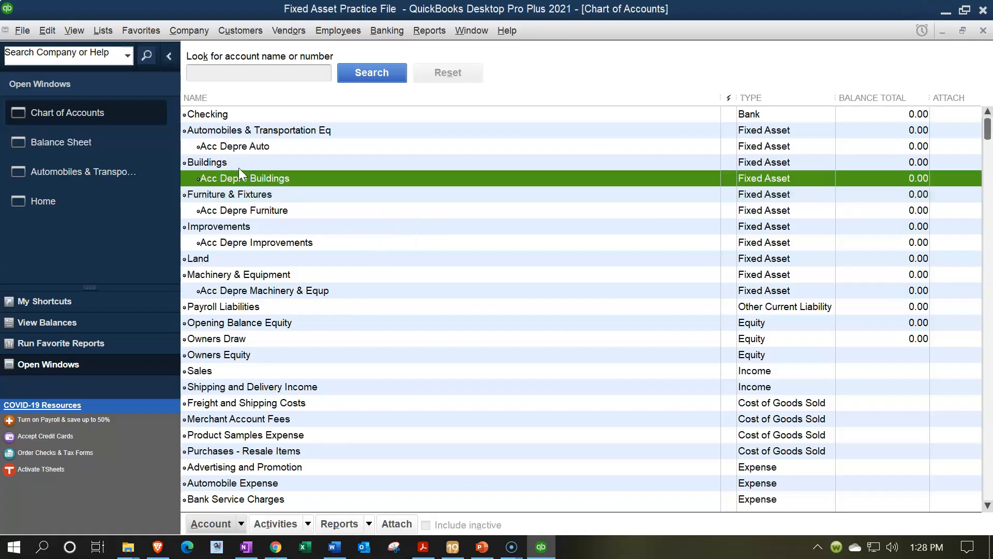
pyautogui.click(238, 168)
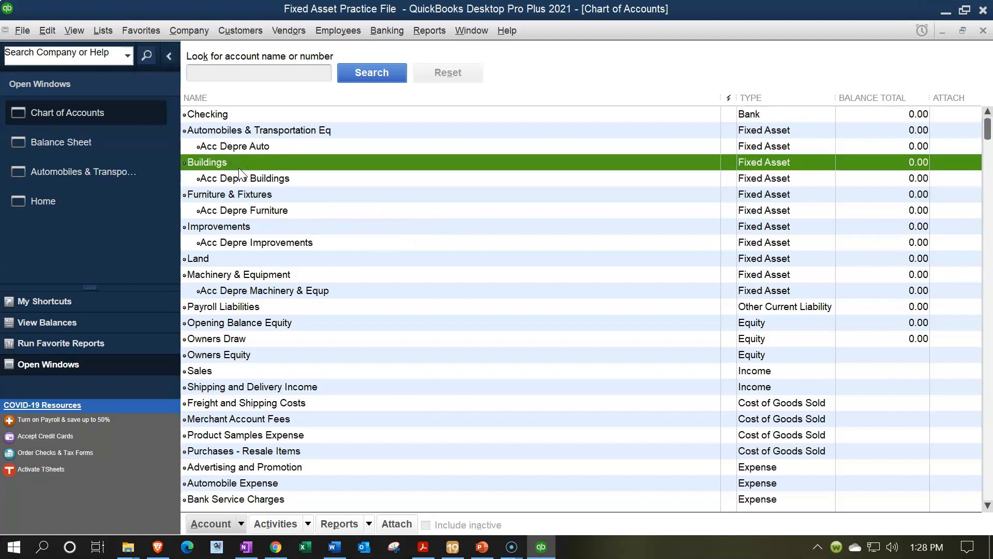
pyautogui.scroll(-4, 485, 272)
pyautogui.scroll(-2, 485, 270)
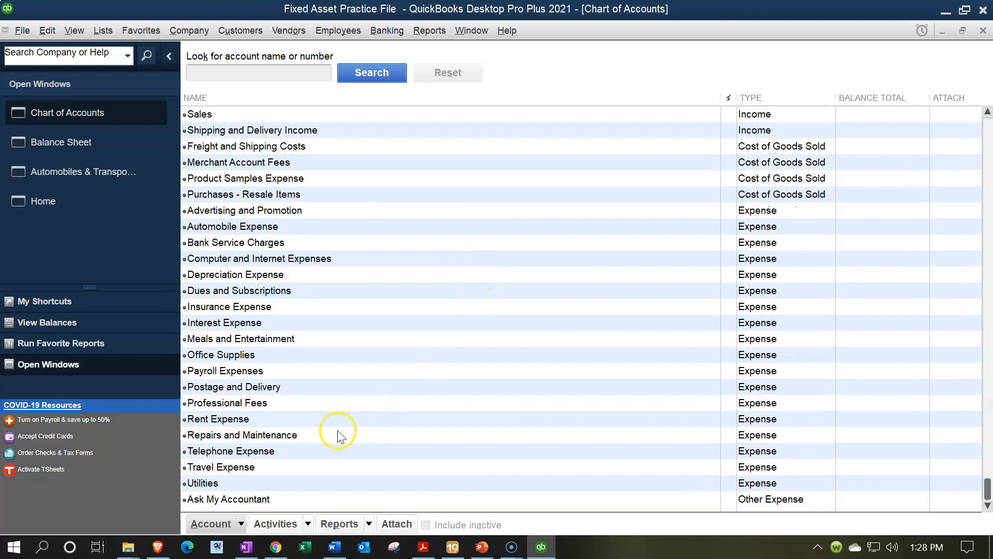
pyautogui.click(297, 279)
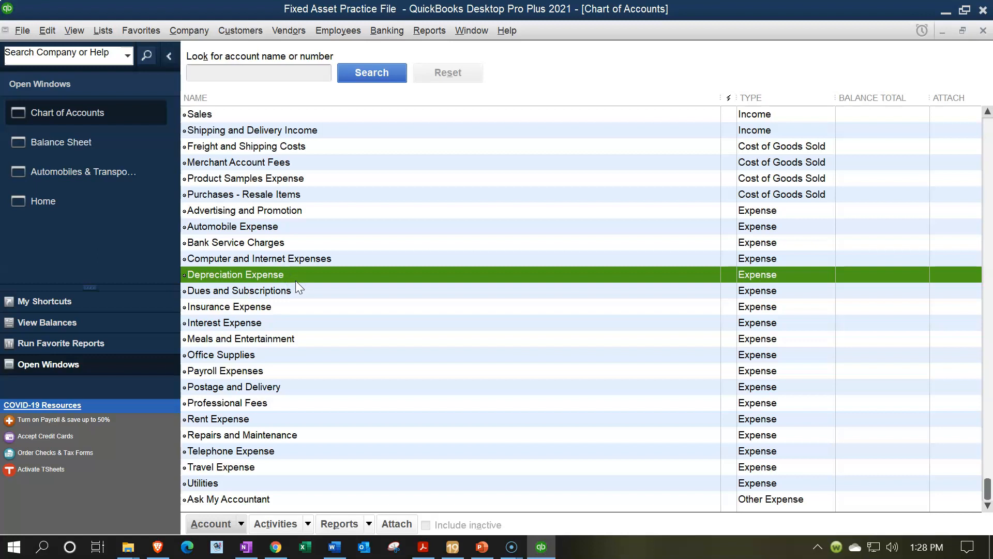
pyautogui.scroll(5, 296, 280)
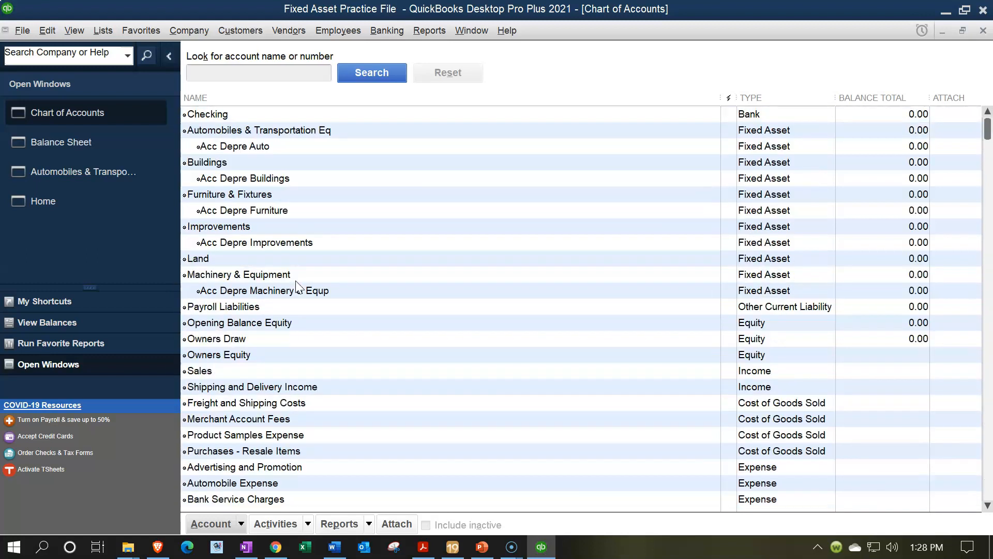
pyautogui.scroll(-5, 296, 282)
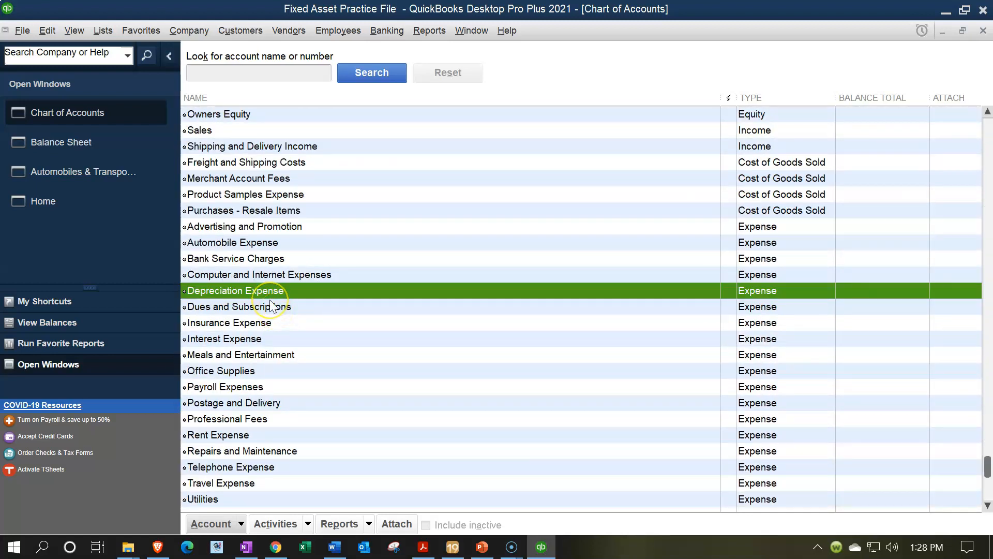
pyautogui.scroll(5, 271, 305)
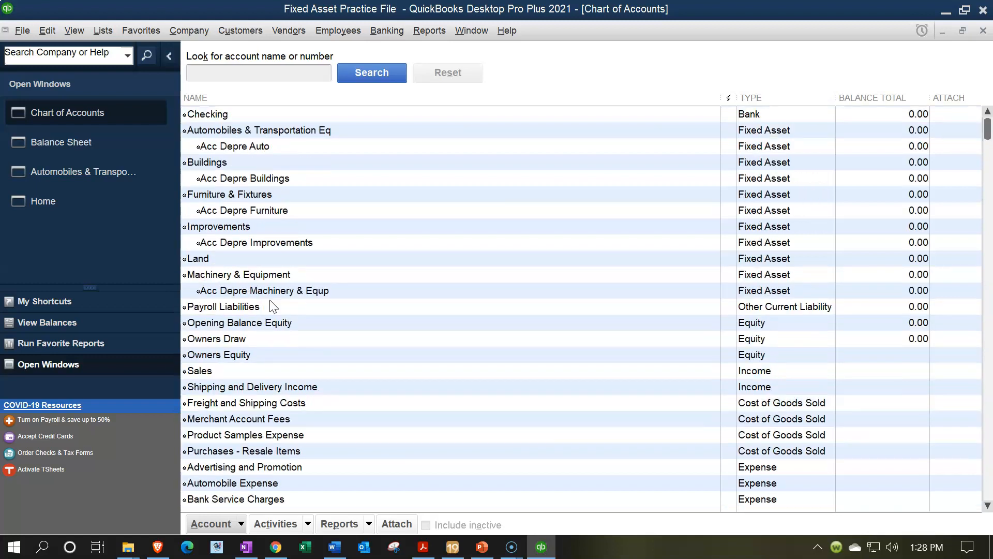
pyautogui.scroll(-4, 353, 147)
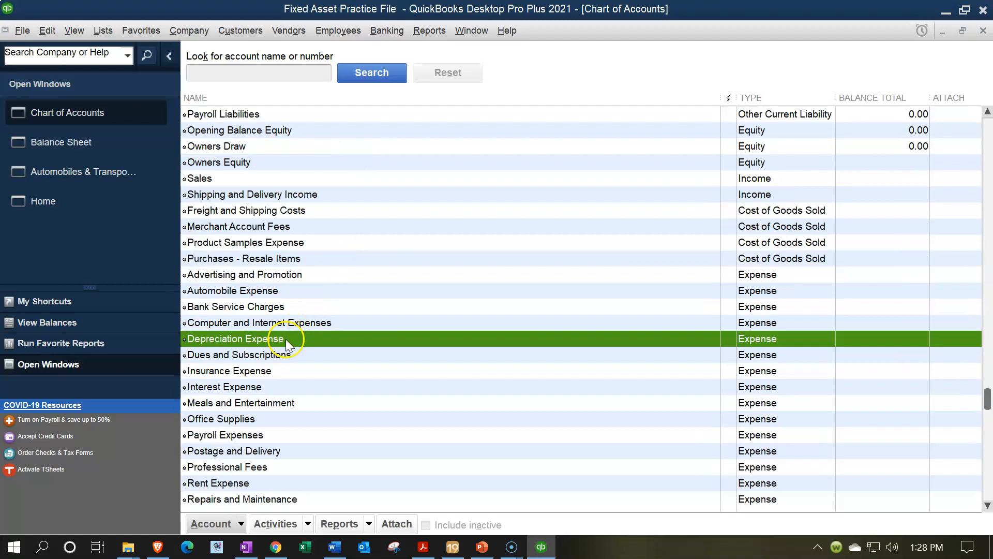